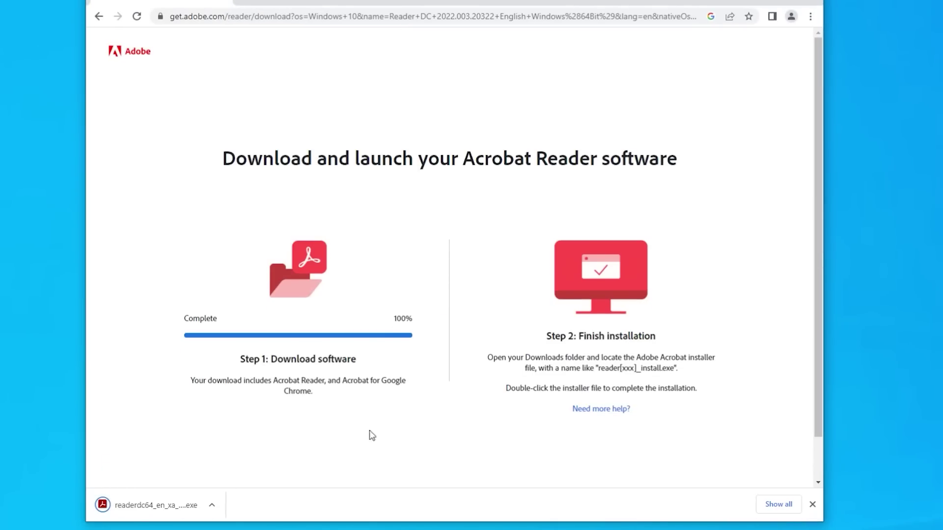
- Launch the downloaded readerdc64 Acrobat Reader installer from Chrome's download bar to trigger the UAC prompt
left_click(153, 516)
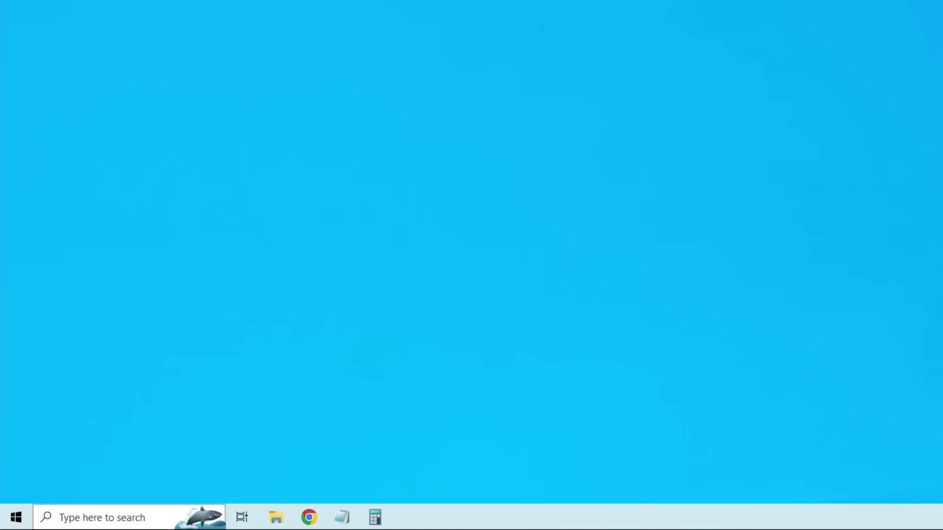
- Open UAC settings by searching 'uac' and drag the slider to Always notify, then down to Never notify
key("super+s")
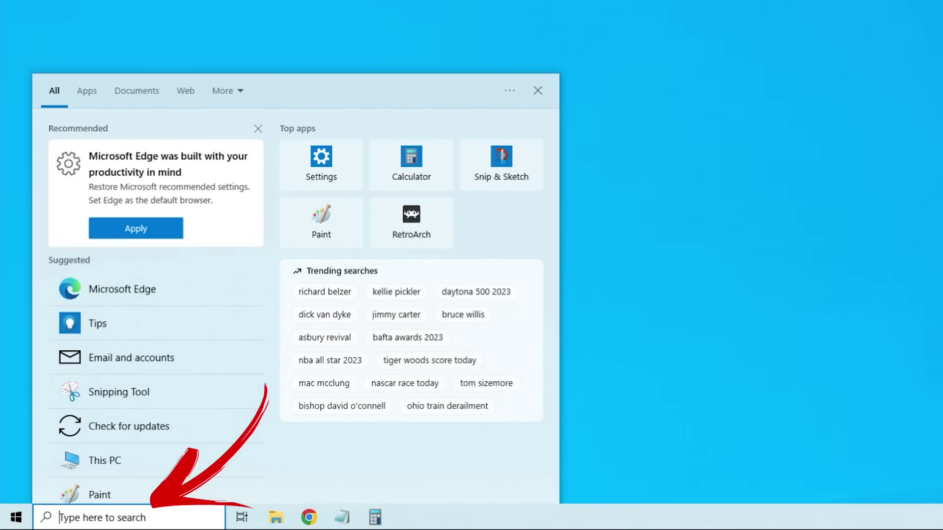
type("ua")
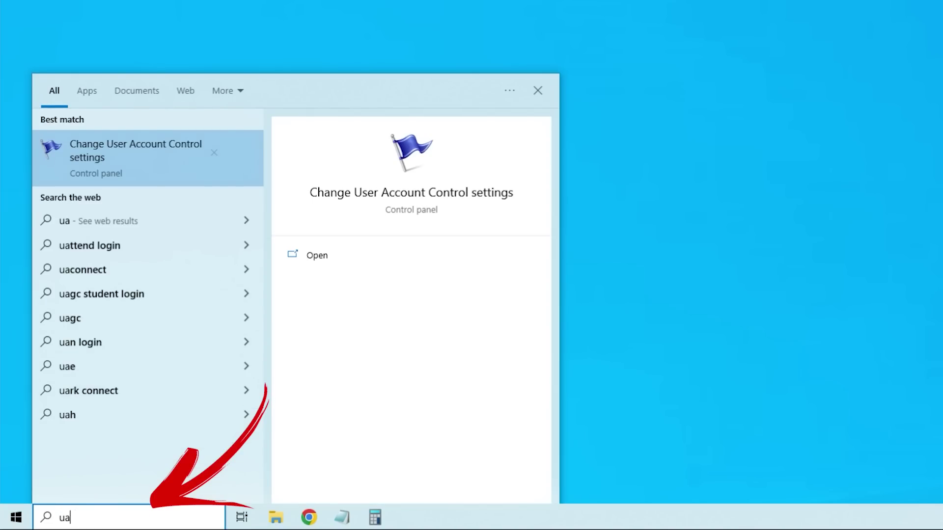
type("c")
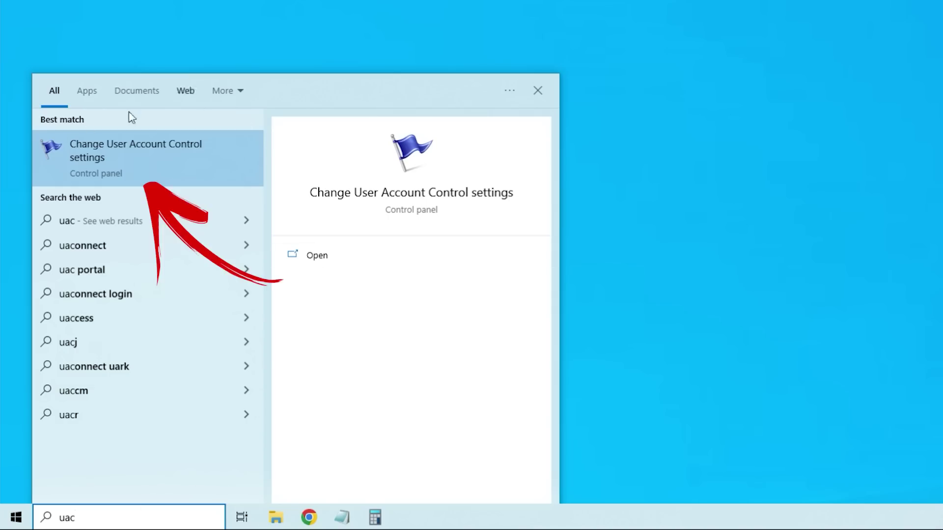
left_click(178, 155)
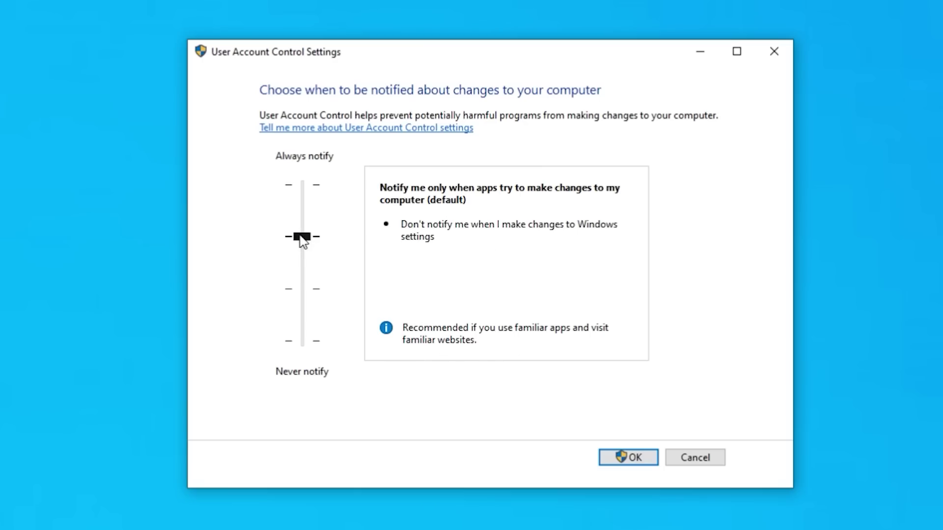
left_click_drag(303, 241, 304, 199)
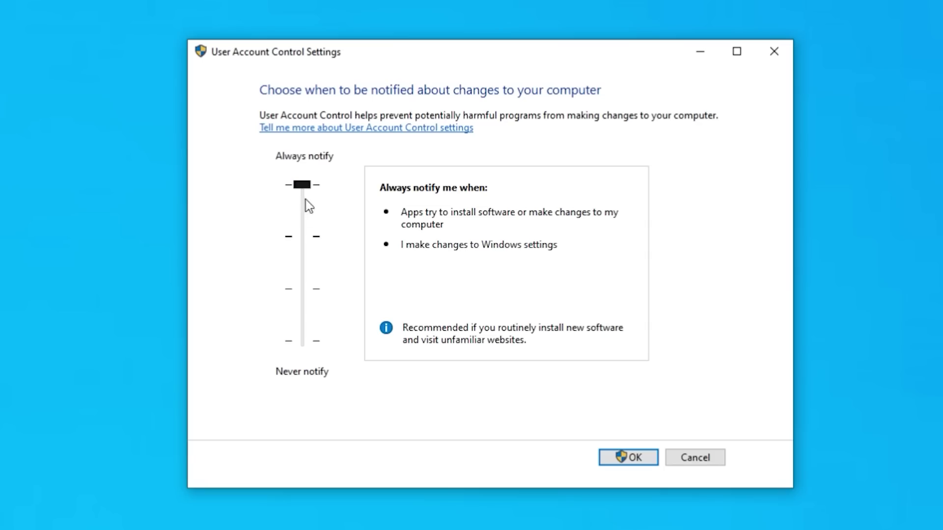
left_click_drag(305, 199, 301, 342)
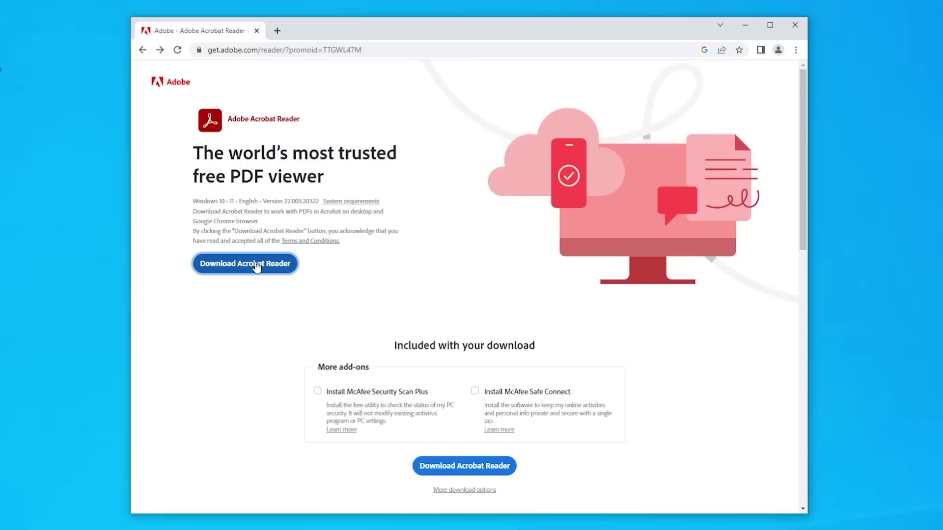
- Download Acrobat Reader and run the readerdc64 installer from the download bar
left_click(256, 265)
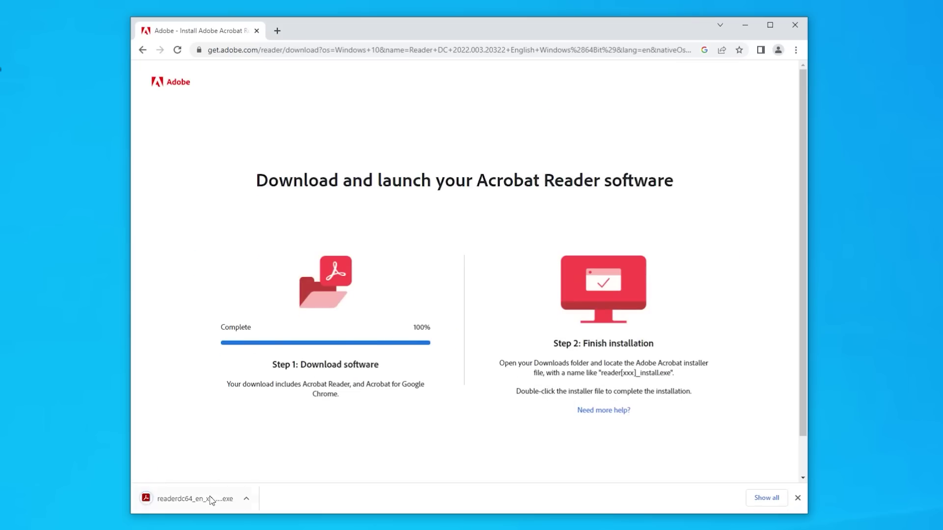
left_click(211, 500)
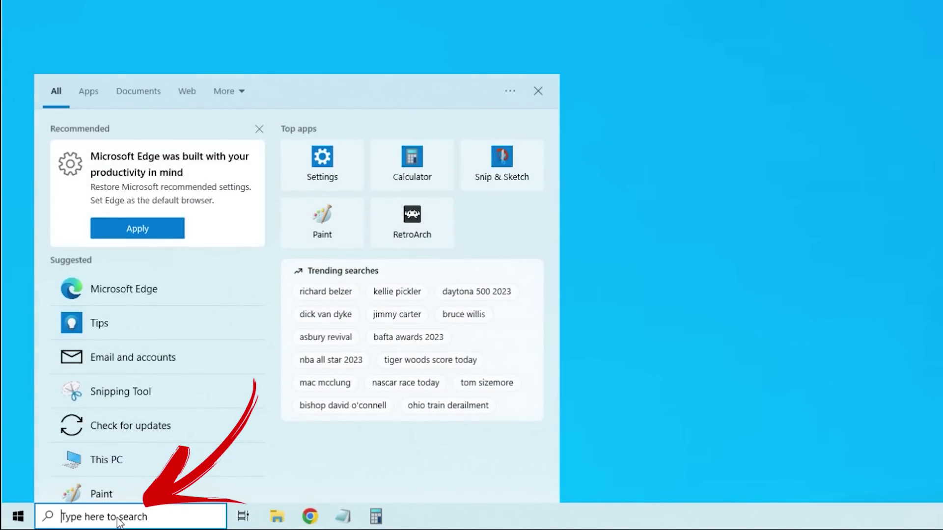
- Search 'control' and open Control Panel's User Accounts page for your own account
type("control")
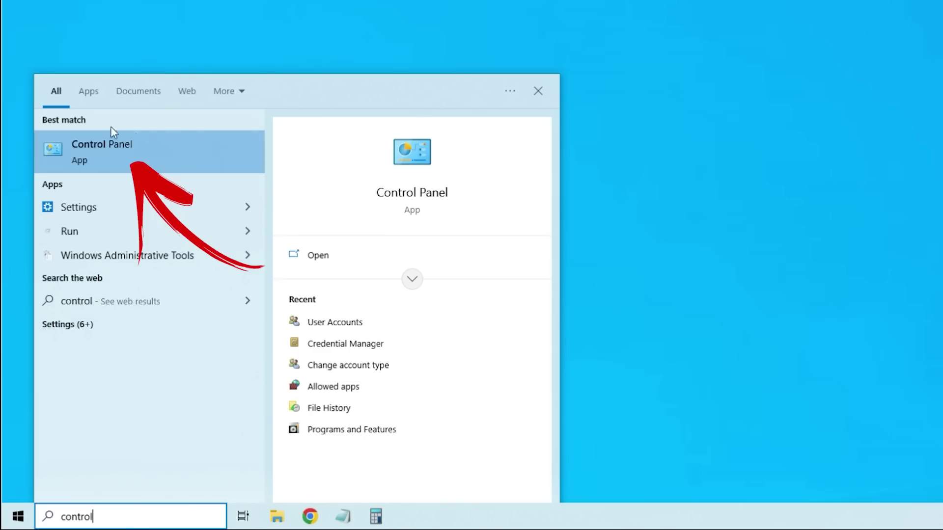
left_click(110, 156)
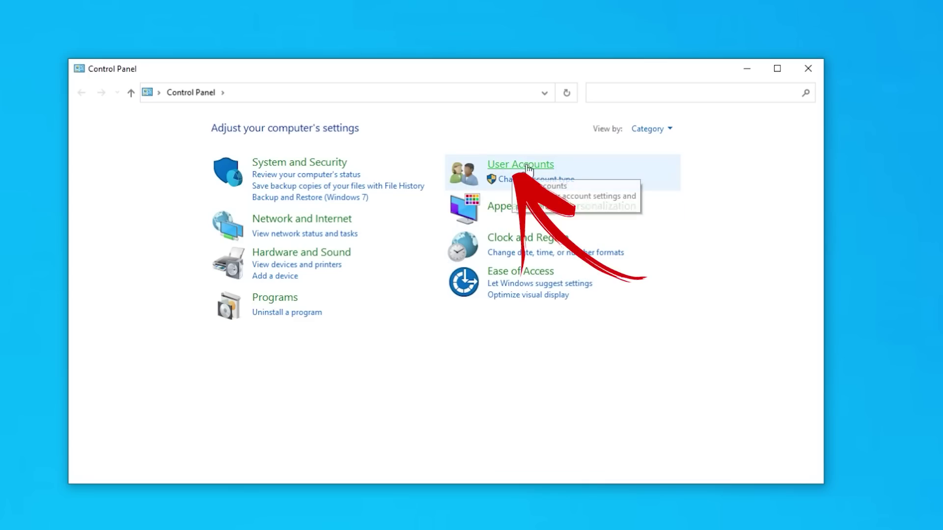
left_click(494, 170)
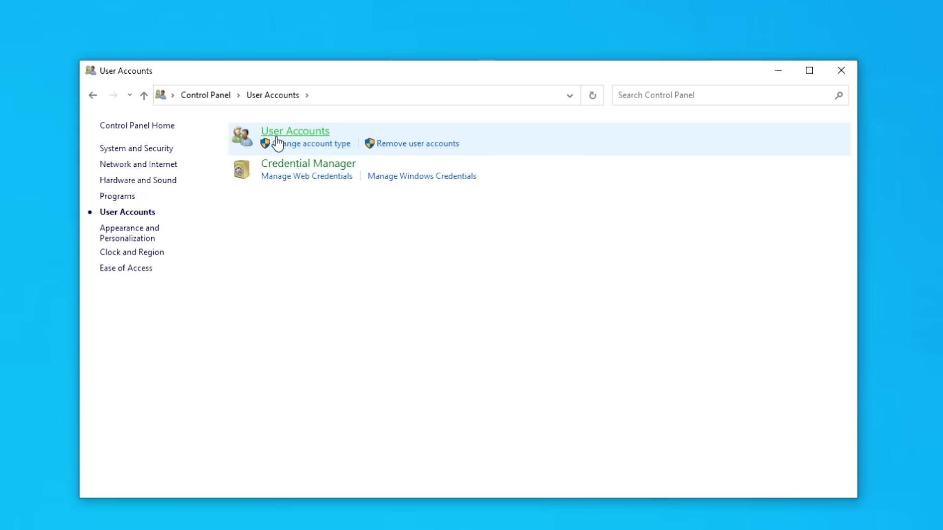
left_click(312, 136)
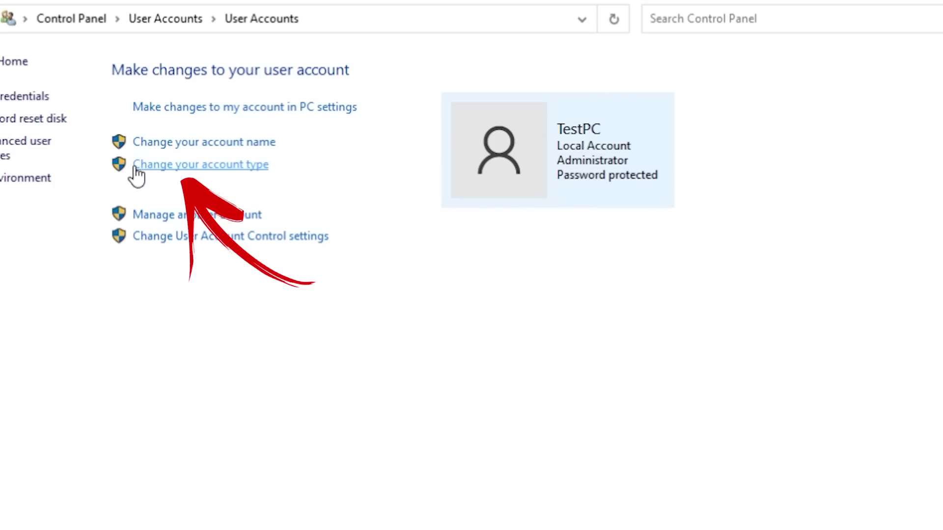
- Check the account type without changing it, then open Manage another account
left_click(225, 169)
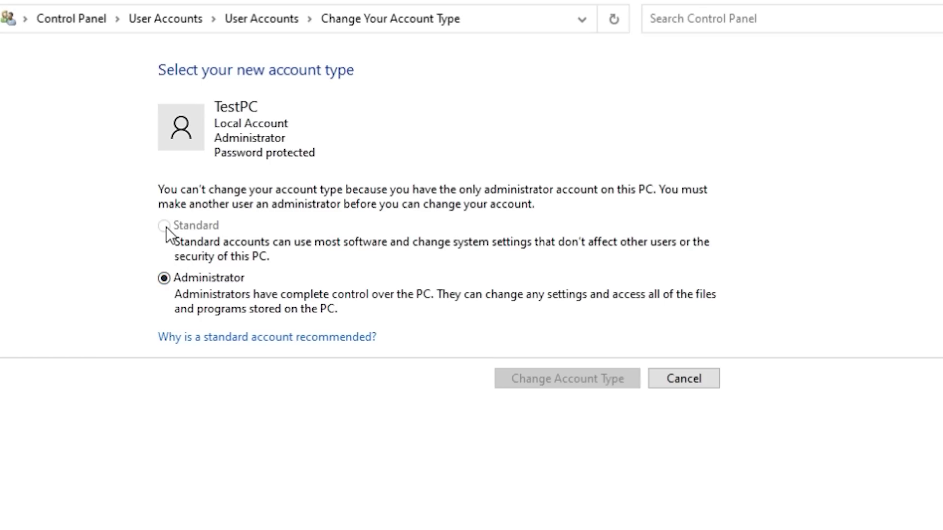
left_click(702, 378)
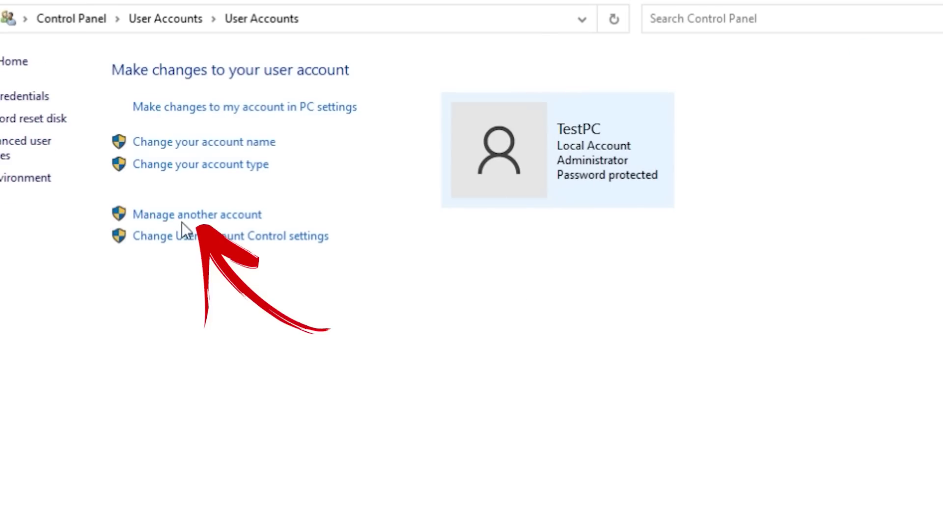
left_click(229, 215)
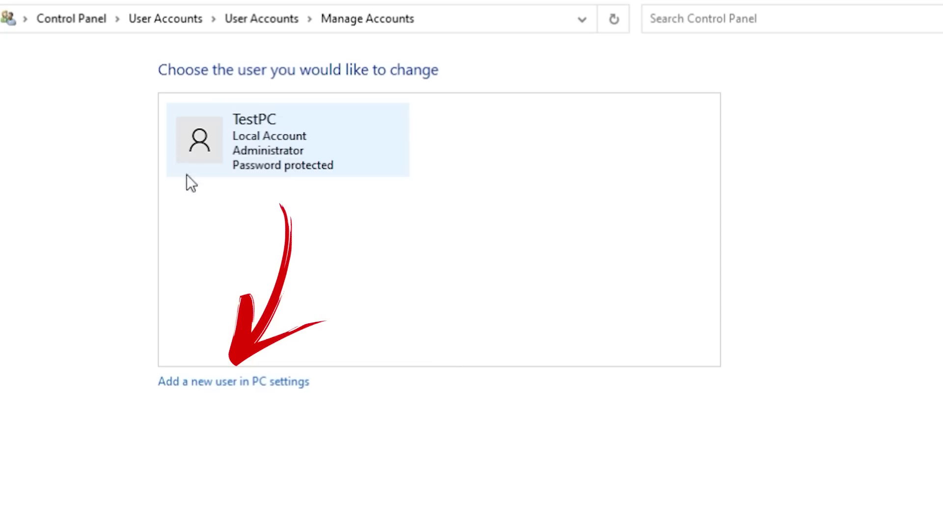
- Create a local account named MyNonAdminUser without a Microsoft account through PC settings
left_click(273, 384)
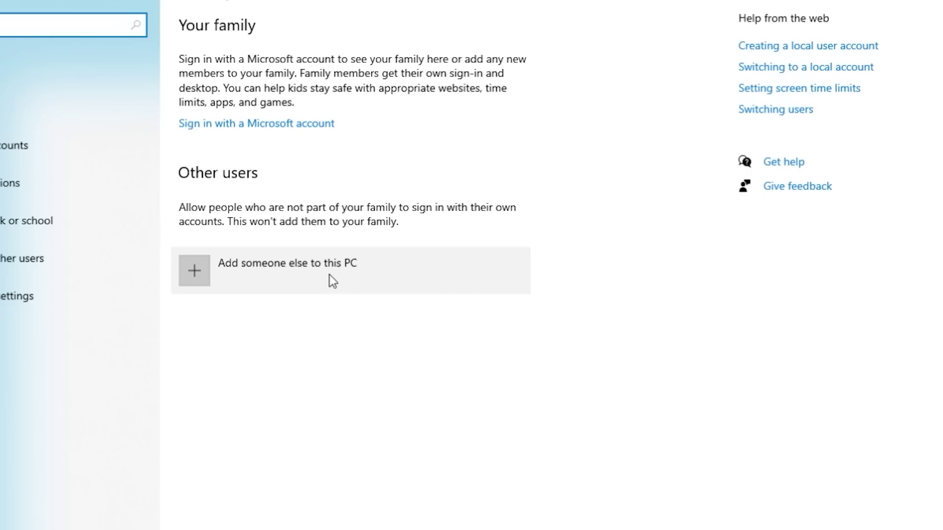
left_click(213, 278)
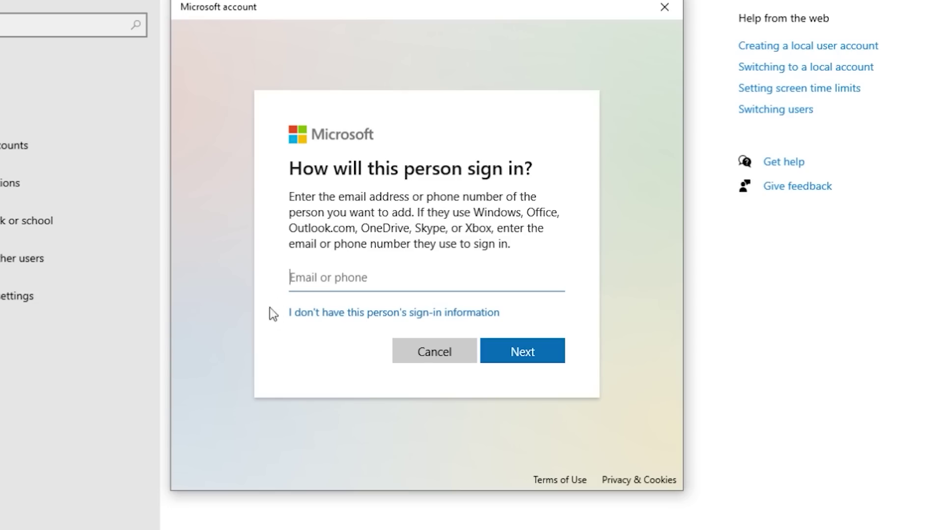
left_click(331, 320)
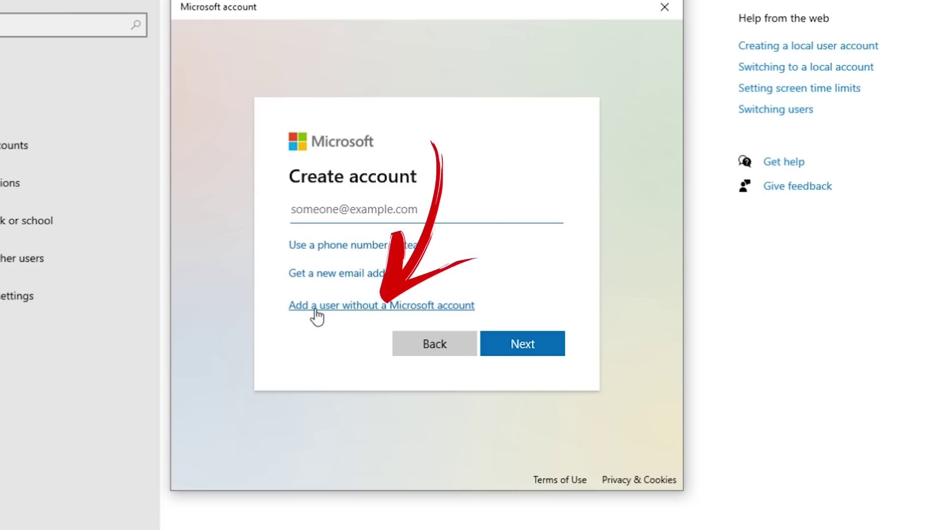
left_click(348, 309)
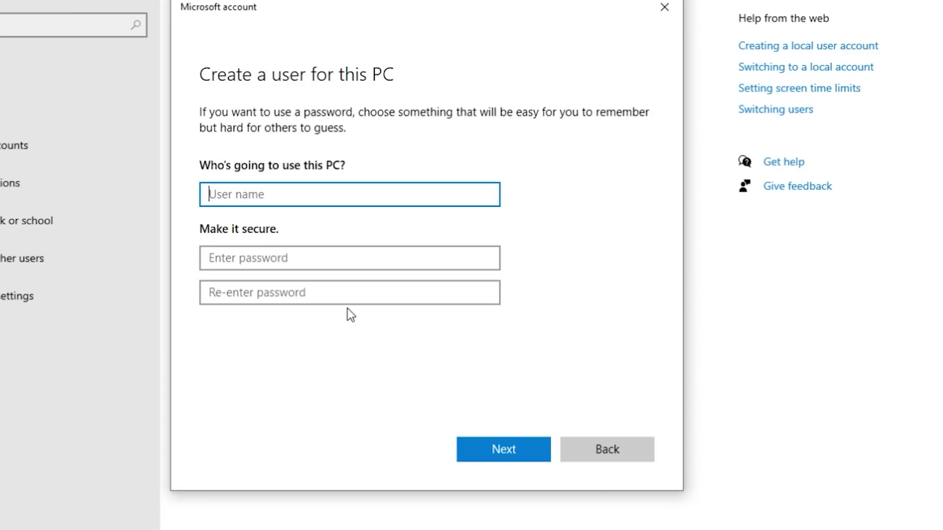
type("MyNonA")
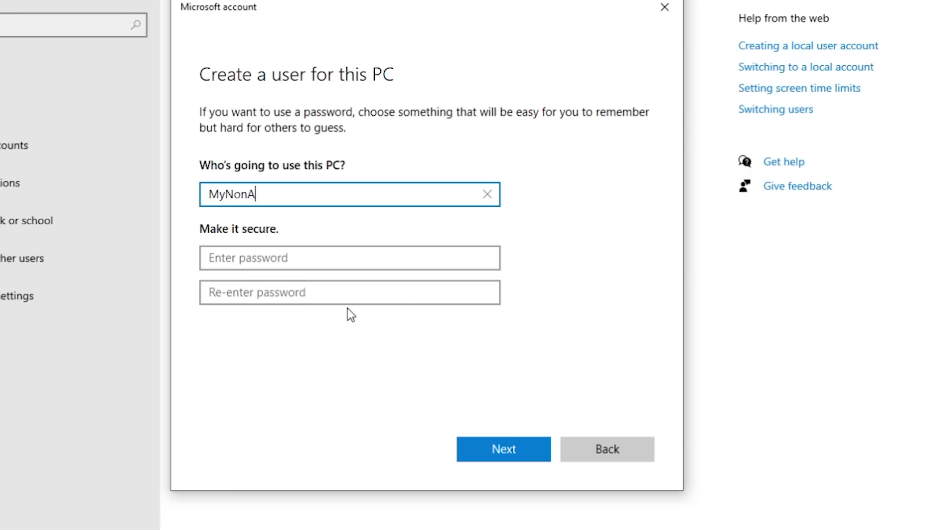
type("dminUser")
left_click(350, 258)
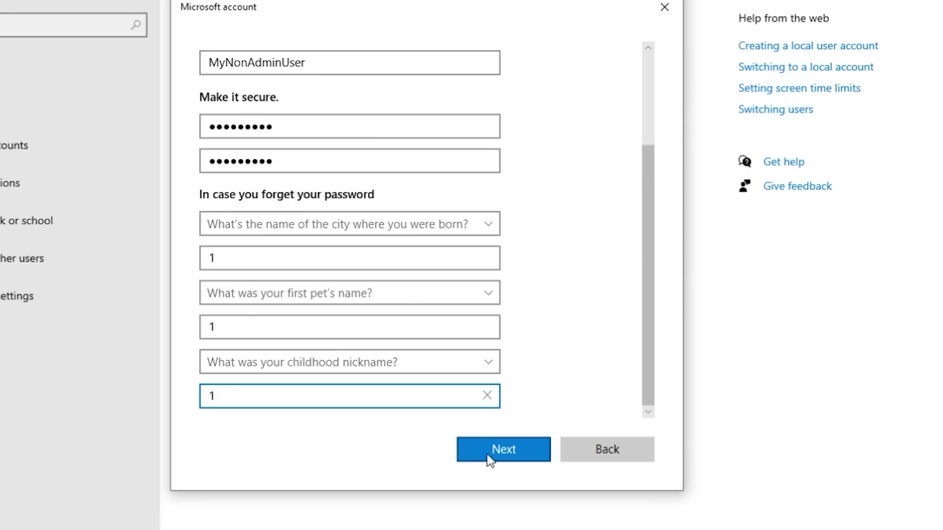
left_click(489, 455)
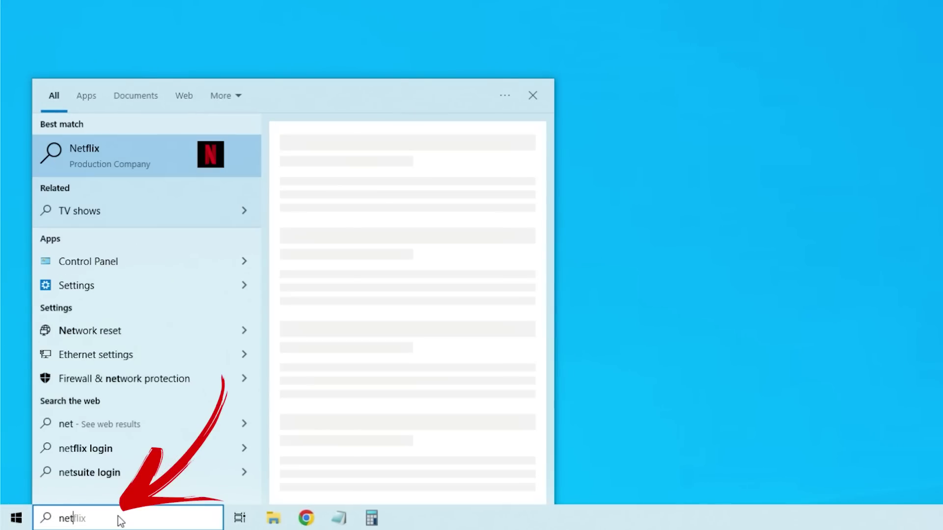
- In netplwiz, select MyNonAdminUser and enable Require users to press Ctrl+Alt+Delete on the Advanced tab
type("p")
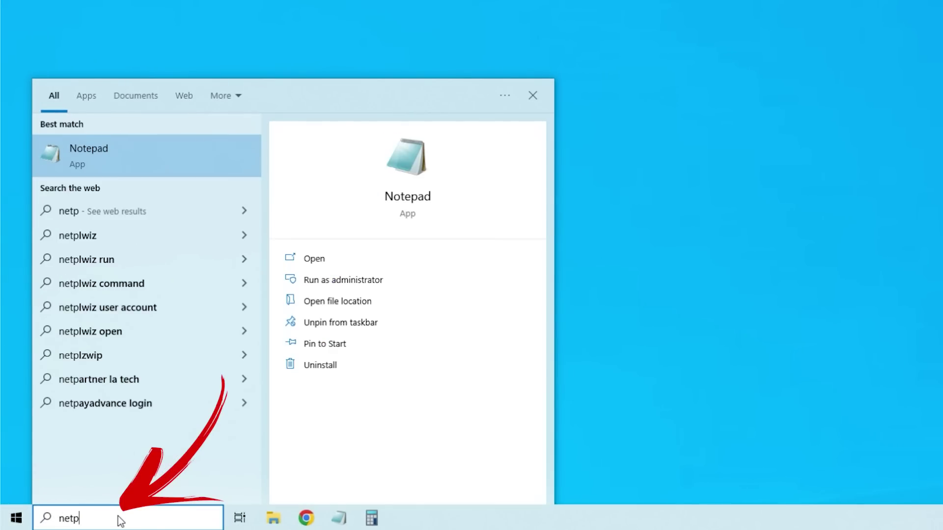
type("l")
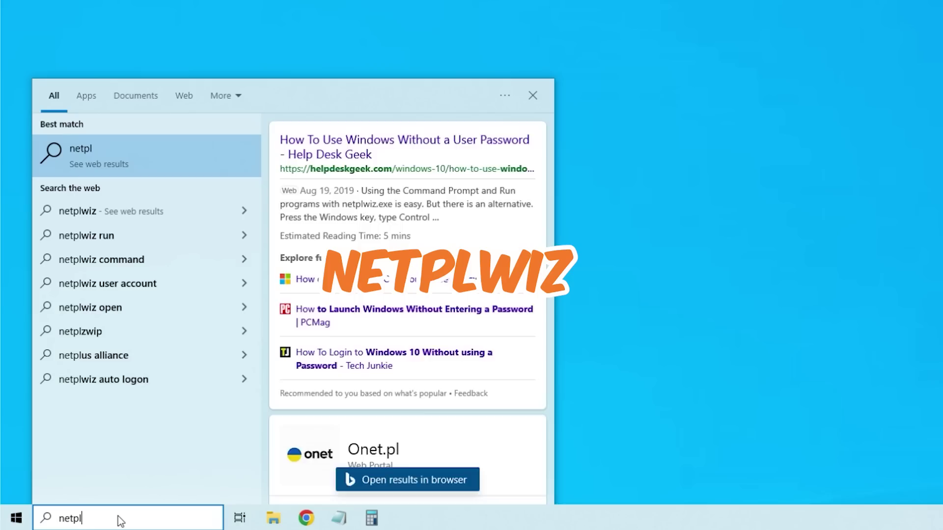
type("wiz")
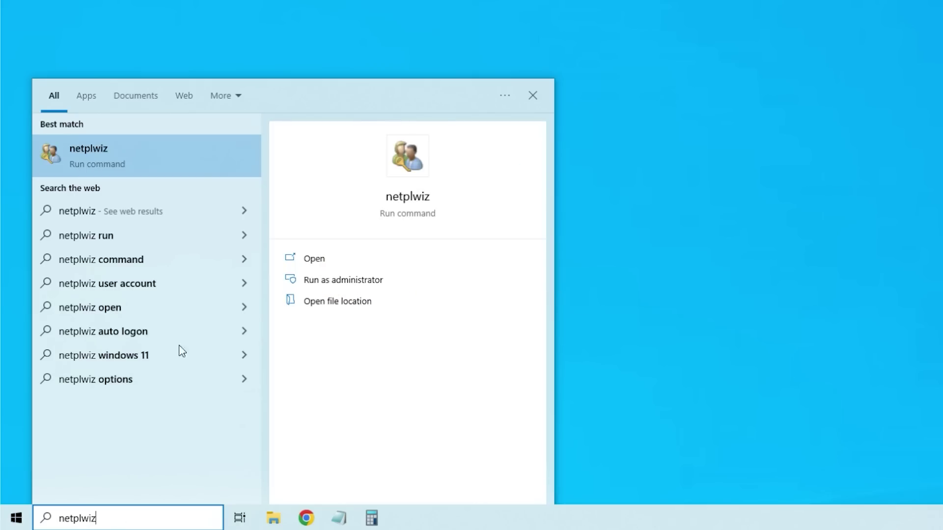
left_click(100, 156)
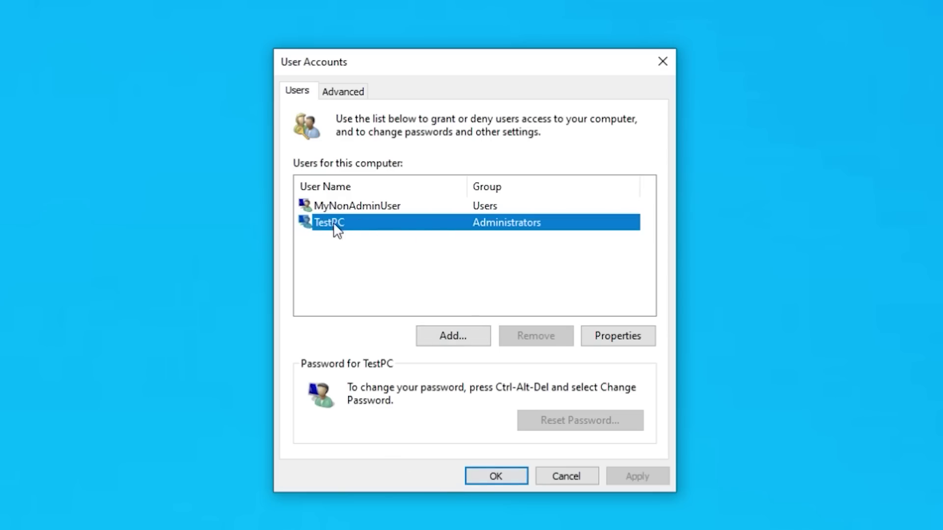
left_click(343, 206)
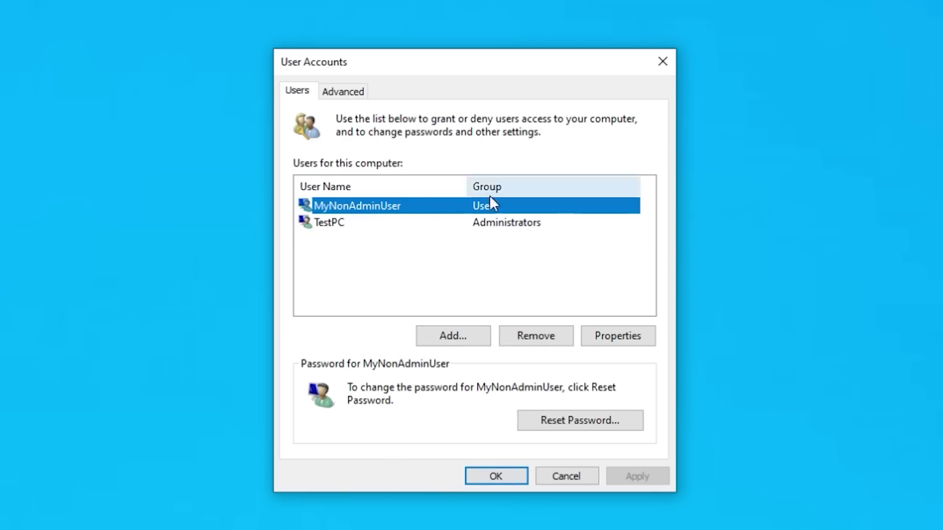
left_click(352, 91)
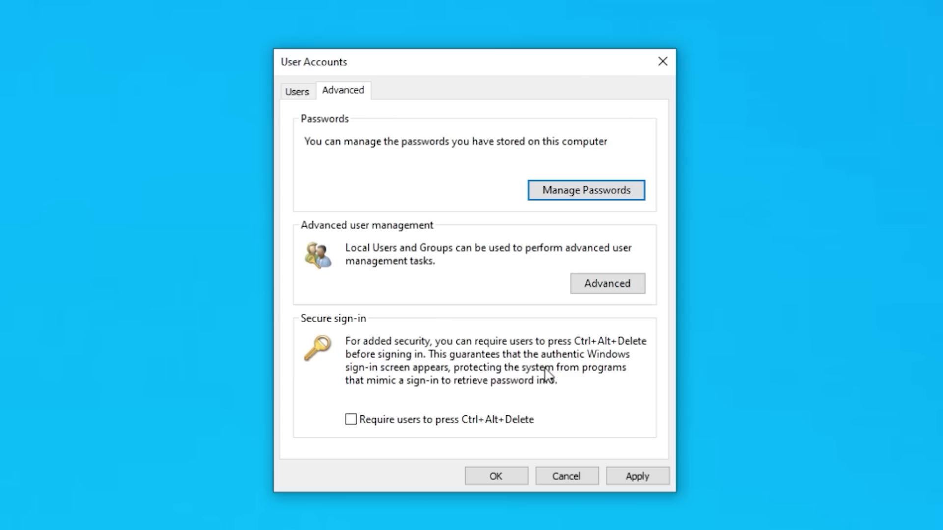
left_click(351, 421)
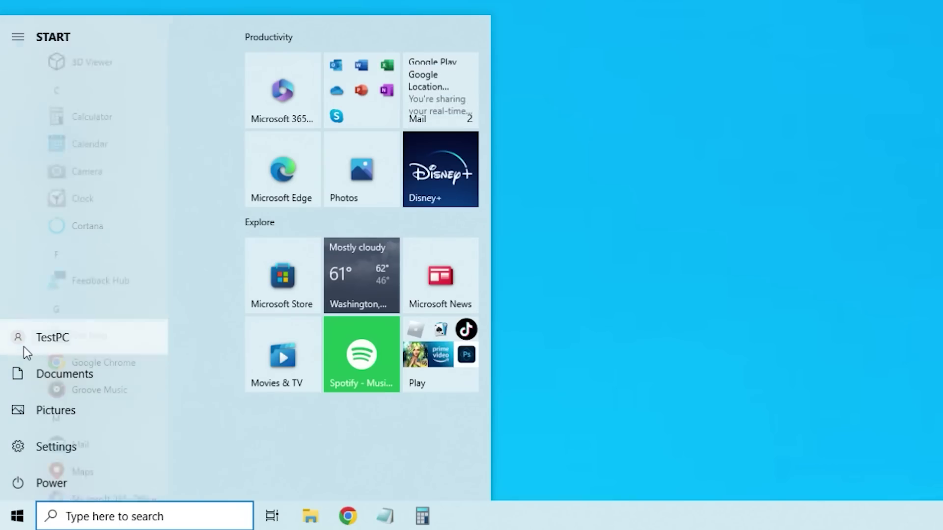
- Sign out of the administrator account from the Start menu's account icon
left_click(24, 347)
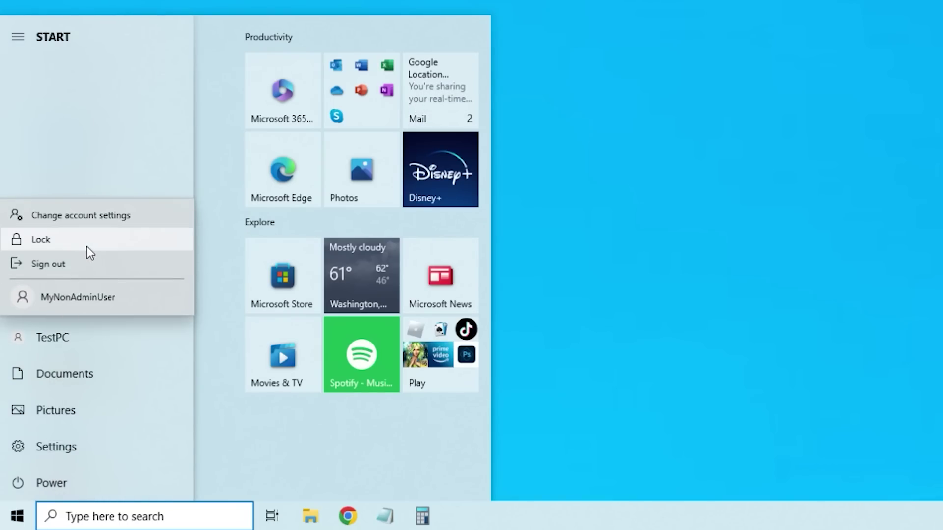
left_click(65, 268)
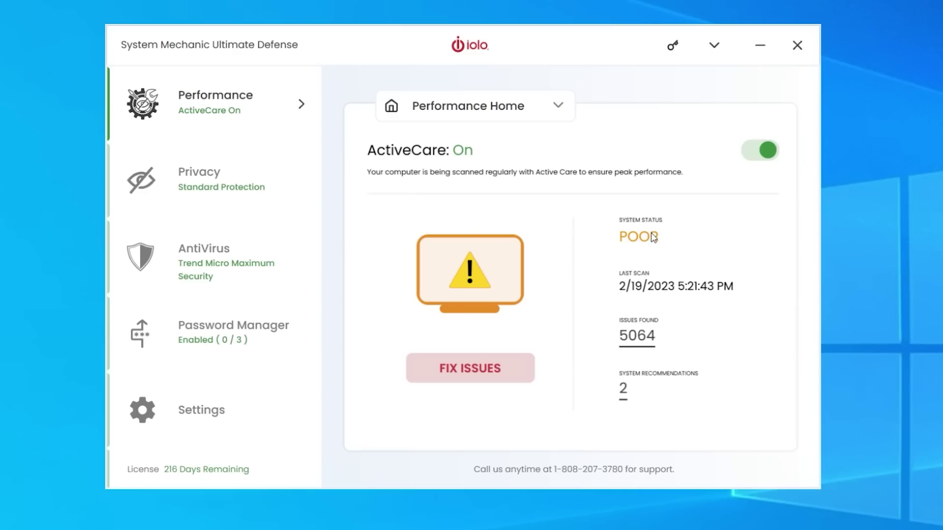
- Open the 5064 issues report and cycle privacy levels Maximum, Standard, Minimal, Custom, then Maximum again
left_click(635, 338)
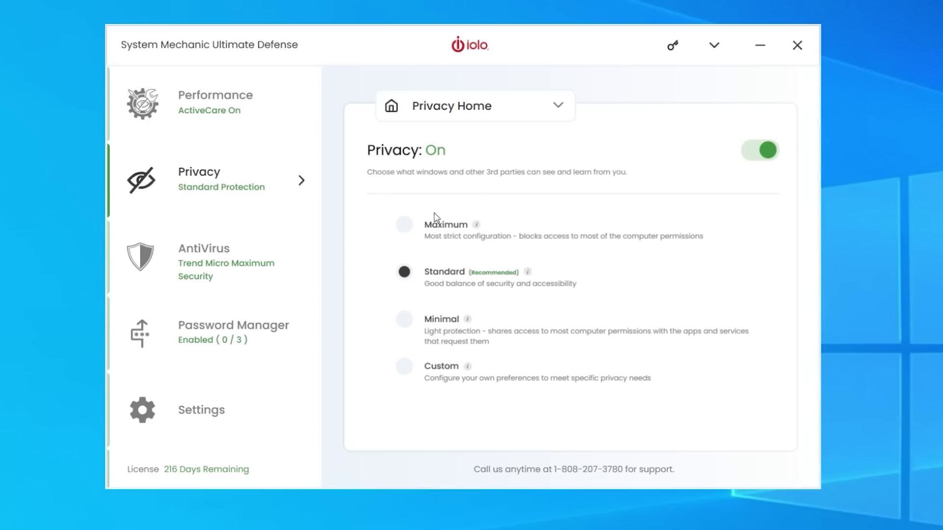
left_click(441, 233)
left_click(445, 271)
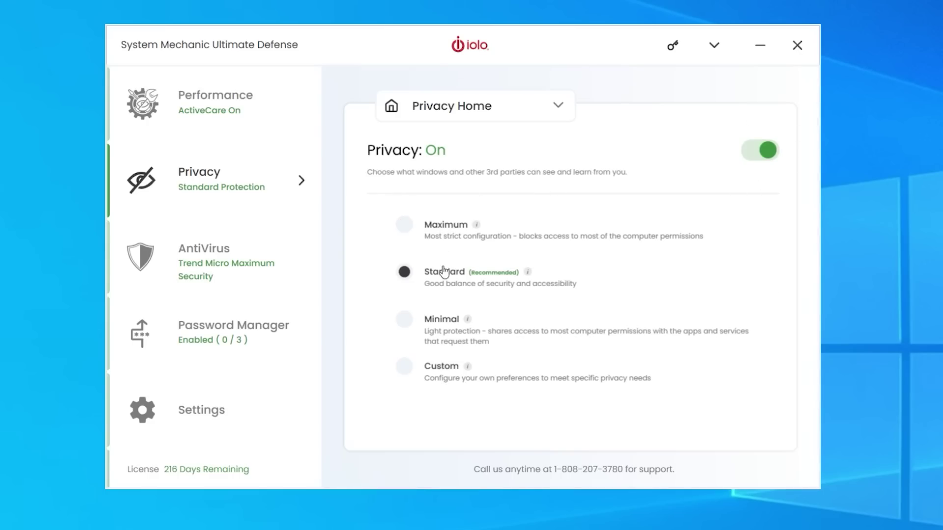
left_click(446, 318)
left_click(444, 381)
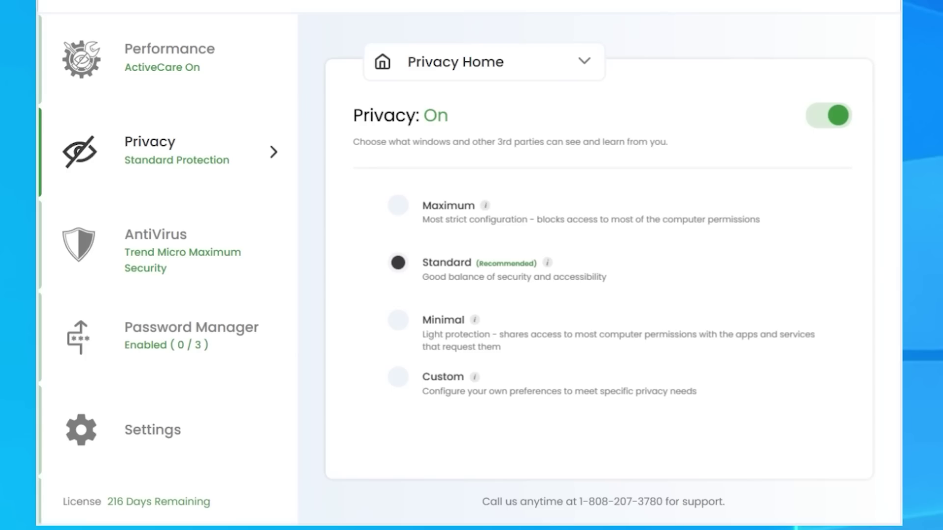
left_click(457, 217)
left_click(485, 206)
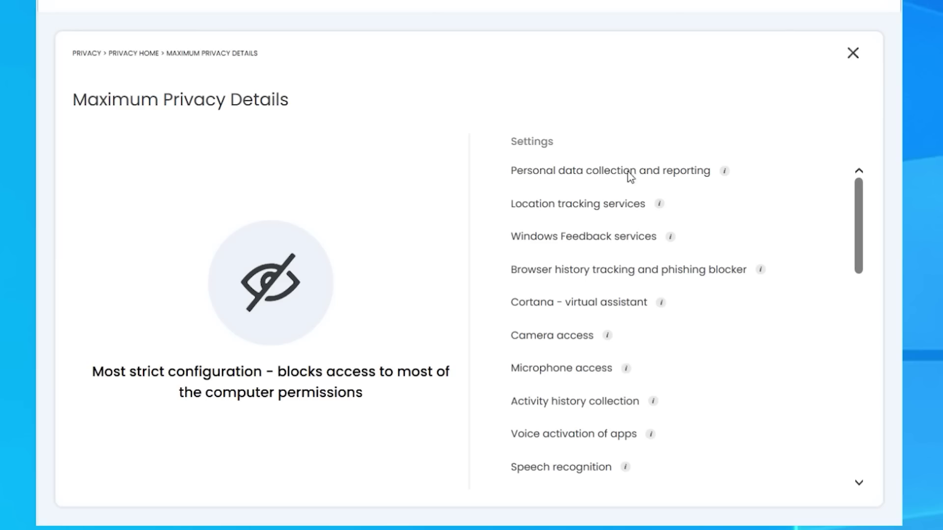
scroll(692, 174, "down", 1)
scroll(692, 178, "down", 1)
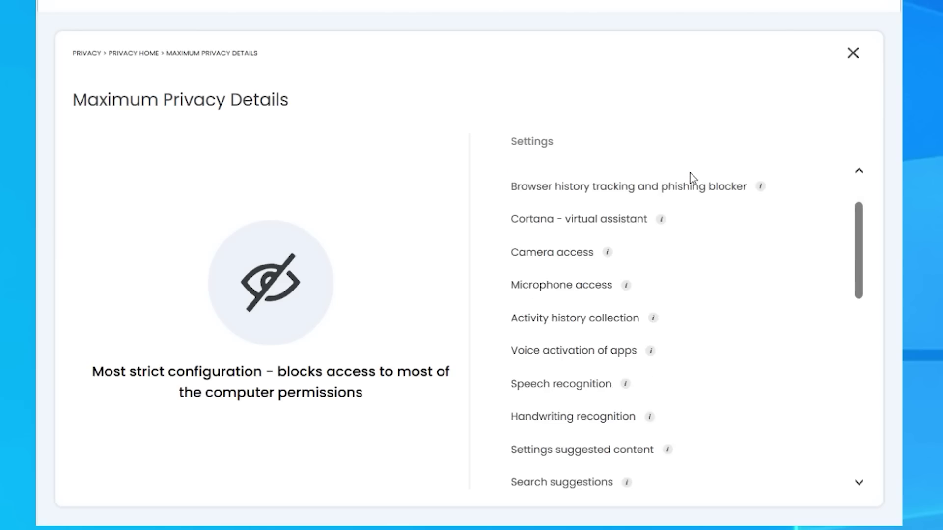
scroll(693, 208, "down", 4)
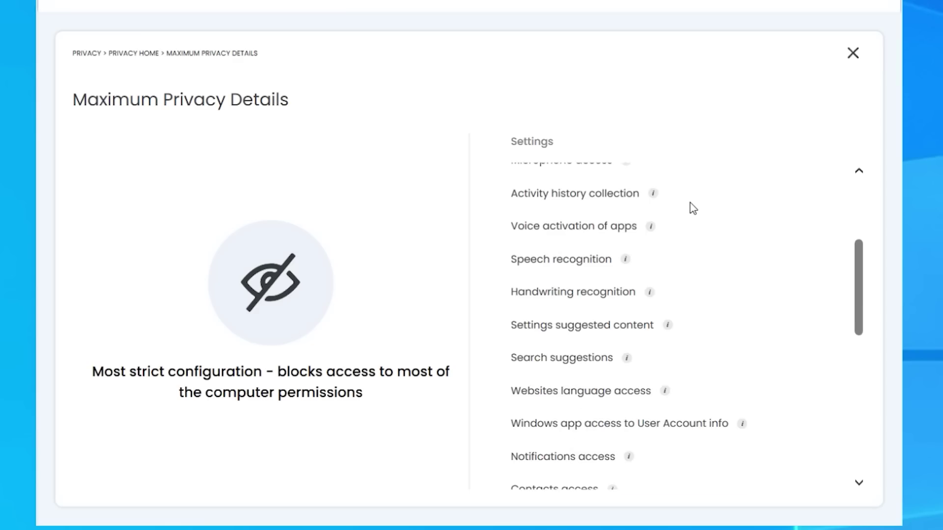
scroll(693, 208, "down", 1)
scroll(692, 208, "down", 4)
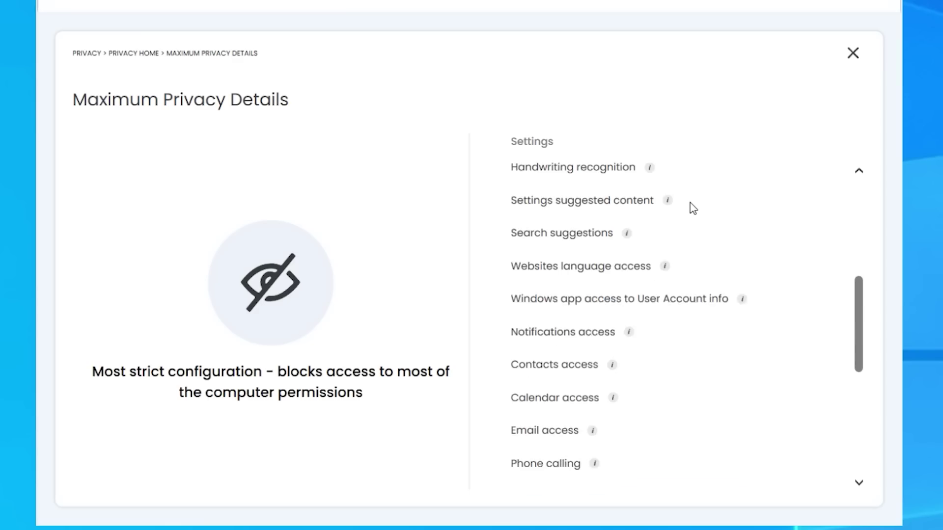
scroll(697, 245, "down", 5)
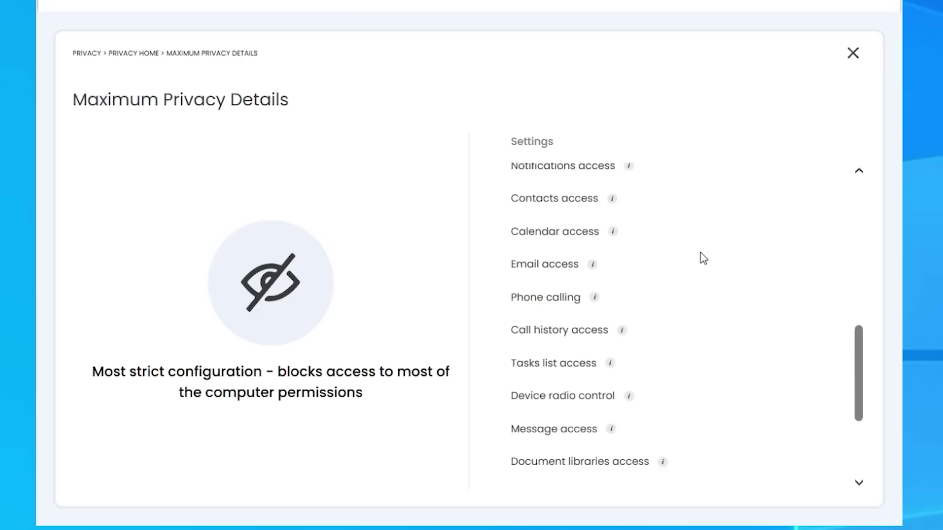
scroll(733, 267, "down", 1)
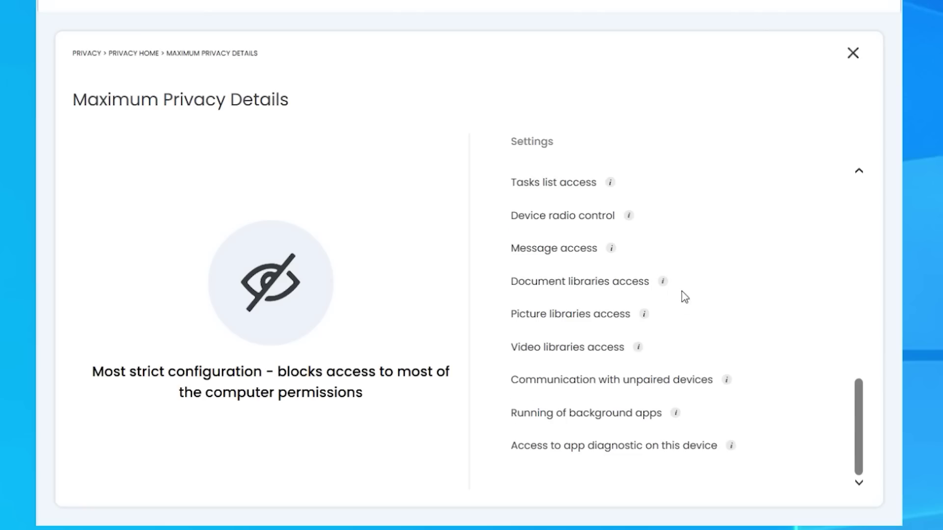
left_click(611, 249)
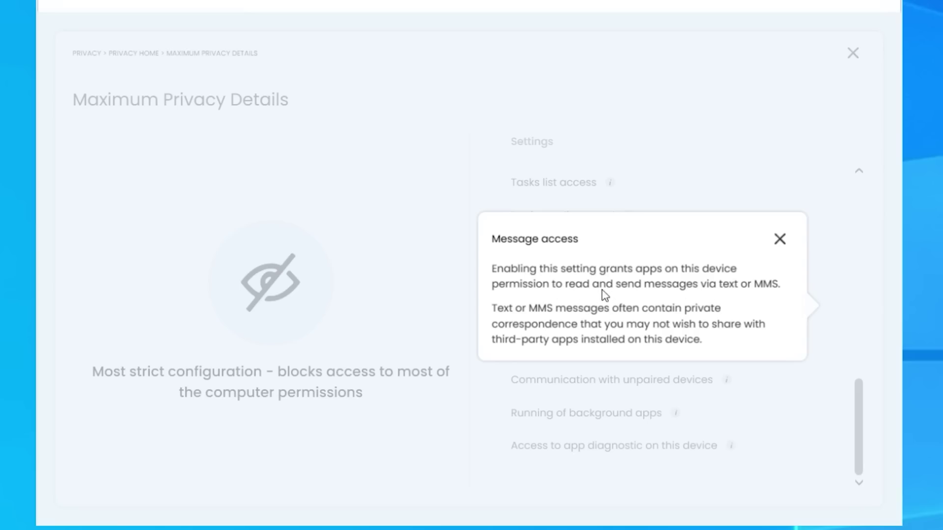
left_click(779, 239)
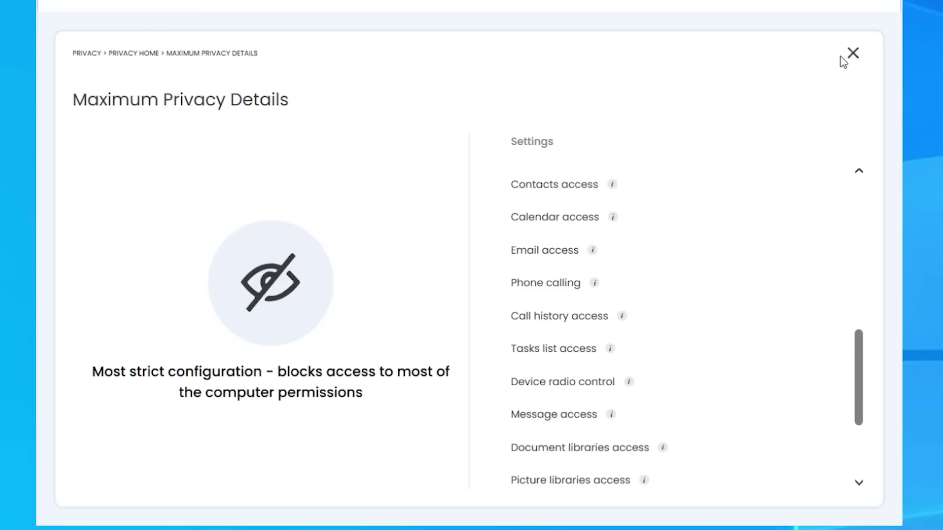
left_click(853, 53)
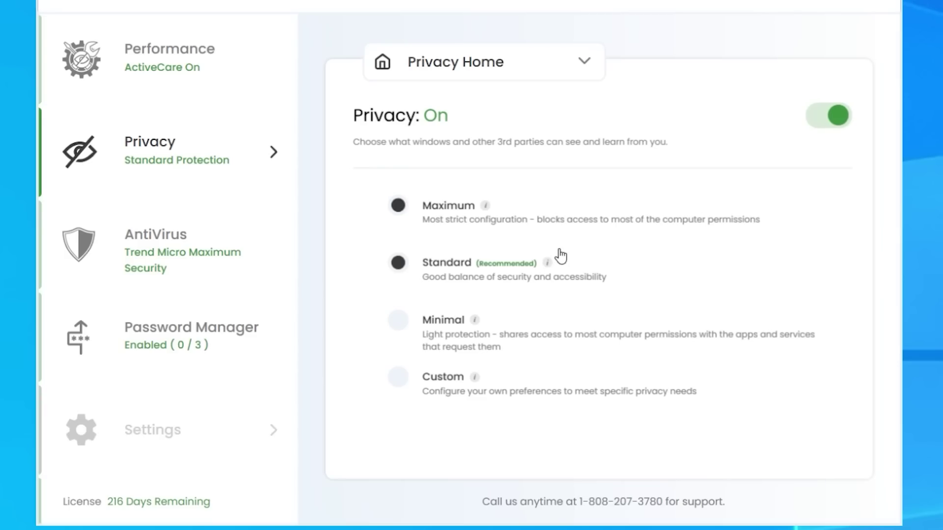
- Set privacy to Custom and toggle its Personal data collection and Windows Feedback services switches
left_click(398, 383)
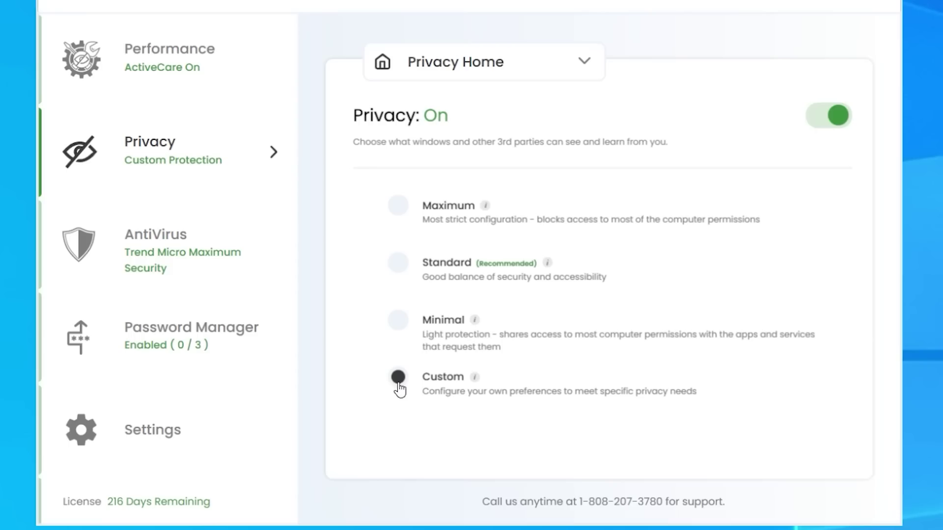
left_click(475, 378)
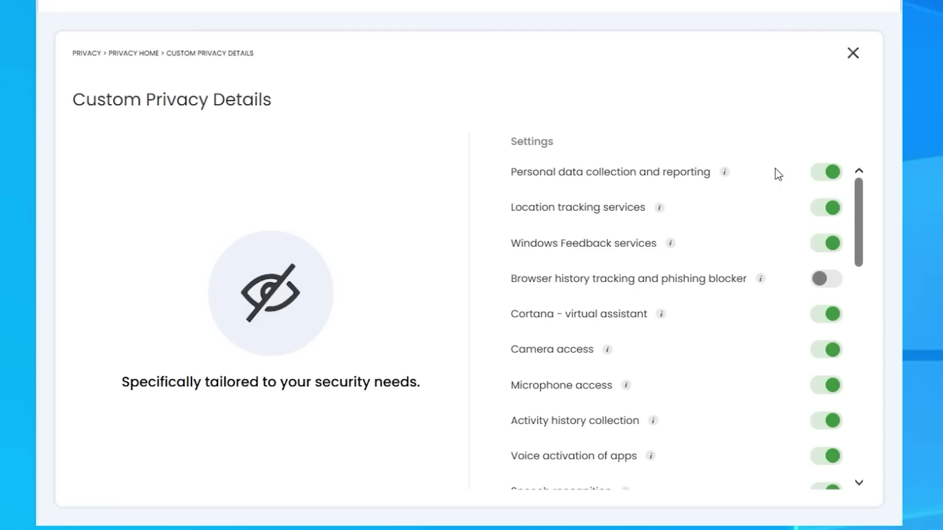
left_click(826, 189)
left_click(825, 246)
left_click(831, 244)
scroll(761, 279, "down", 4)
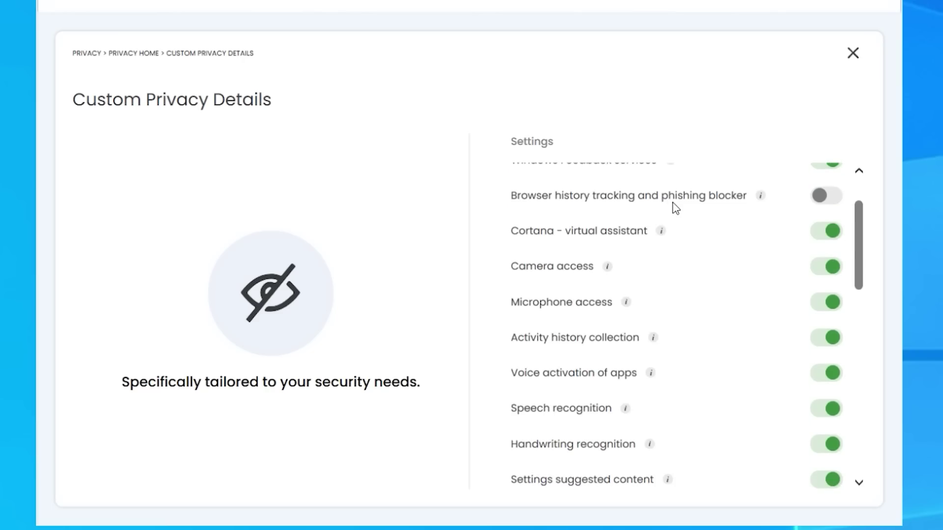
scroll(686, 260, "down", 5)
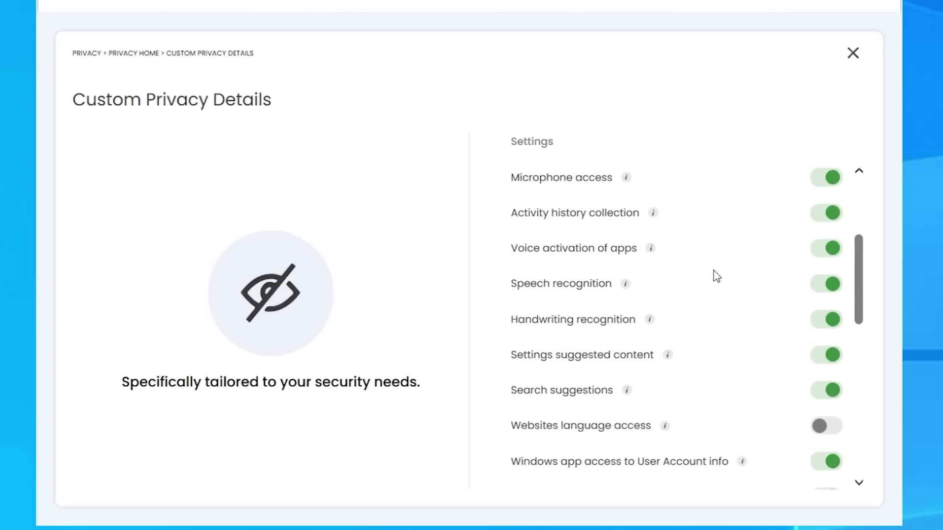
scroll(718, 287, "down", 6)
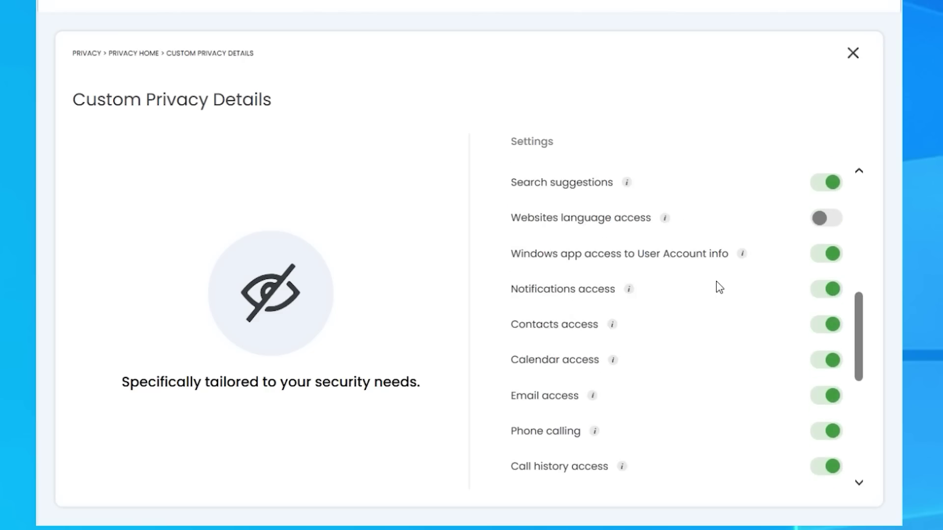
scroll(719, 287, "down", 7)
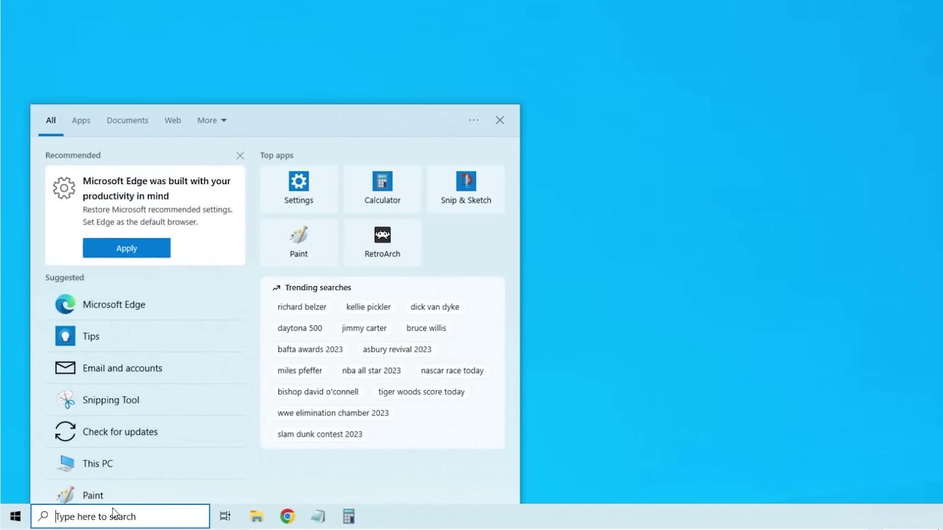
- Open Ethernet0's status from Network Connections and confirm its IPv4 DNS server is 192.168.65.2
type("network")
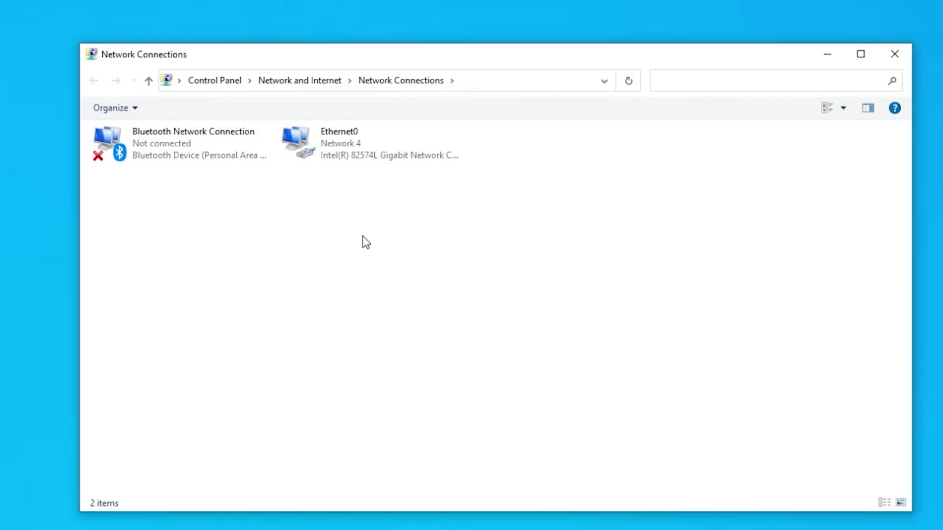
right_click(331, 146)
left_click(352, 175)
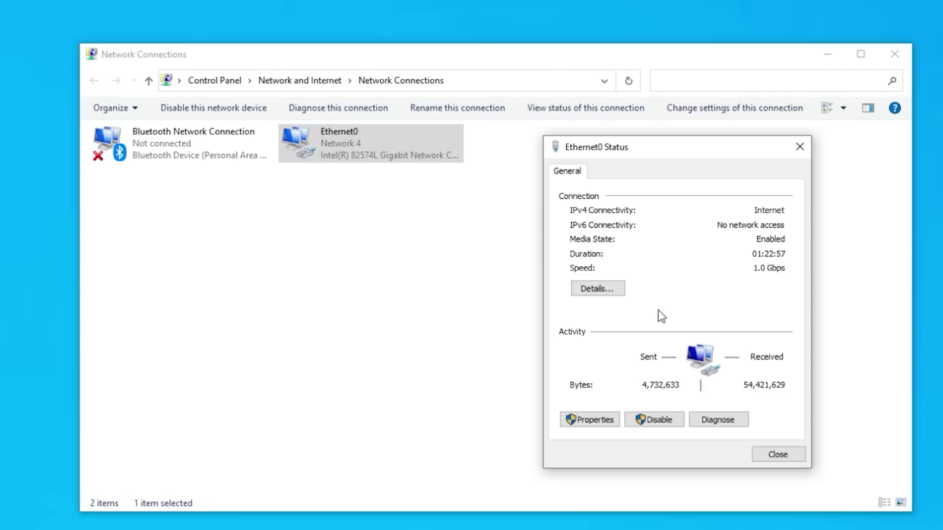
left_click(599, 287)
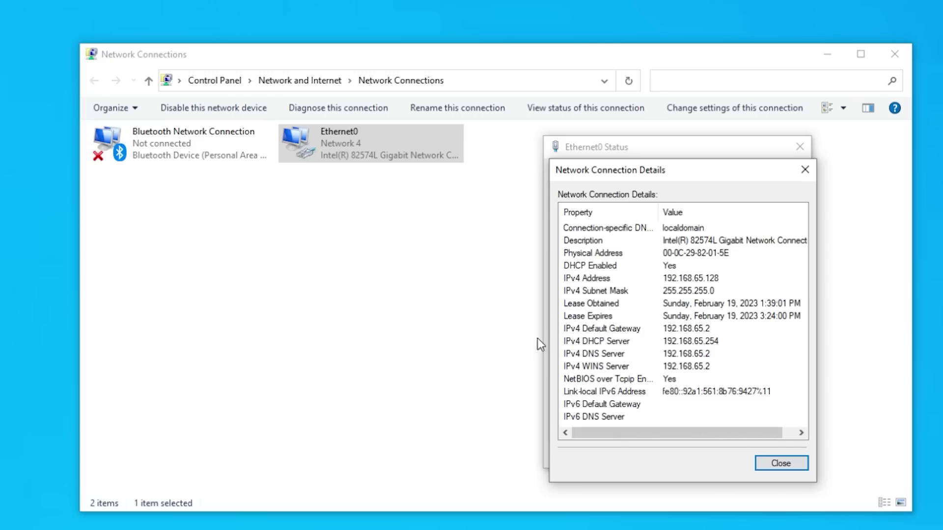
left_click(592, 355)
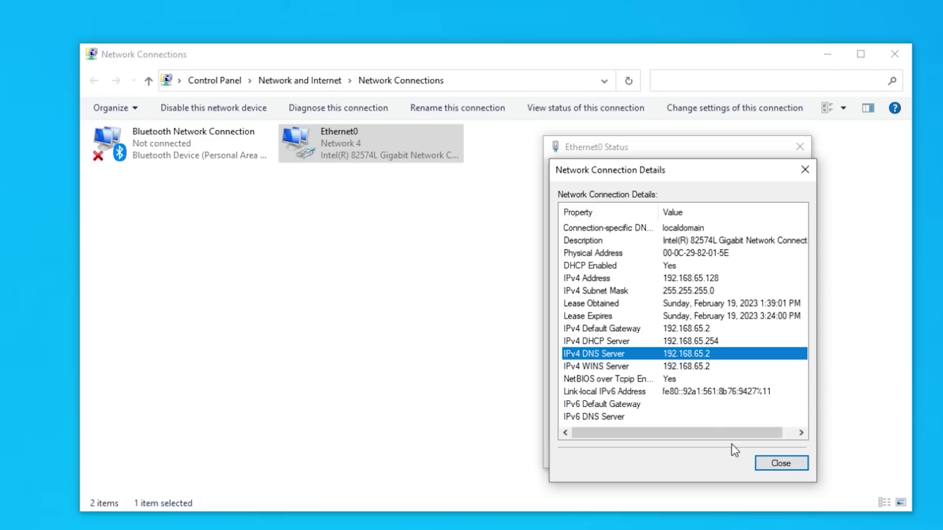
left_click(775, 464)
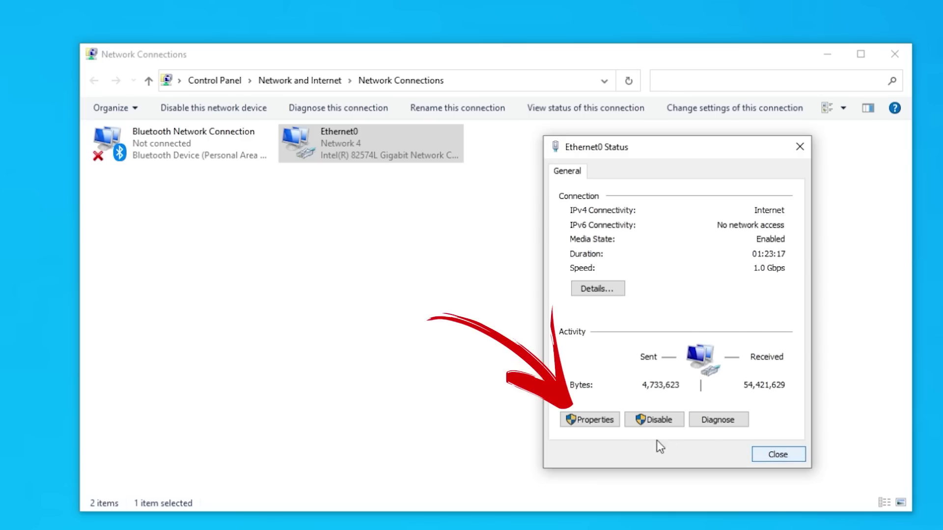
- Set Ethernet0's IPv4 DNS manually to 8.8.8.8 preferred and 8.8.4.4 alternate, and save
left_click(591, 420)
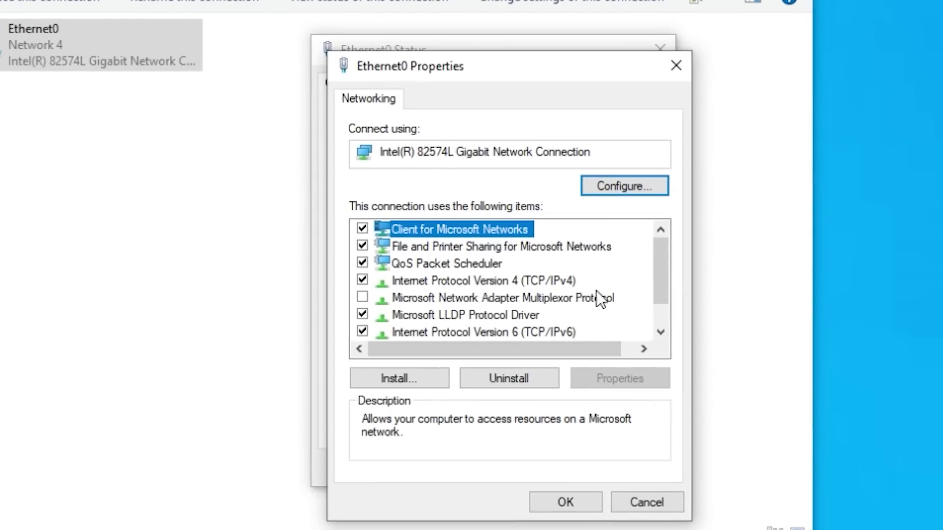
left_click(432, 280)
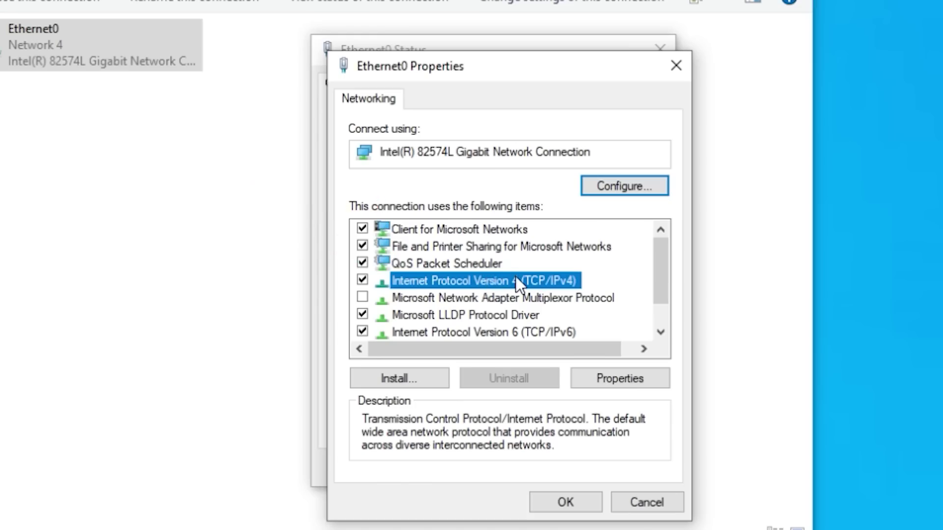
left_click(612, 387)
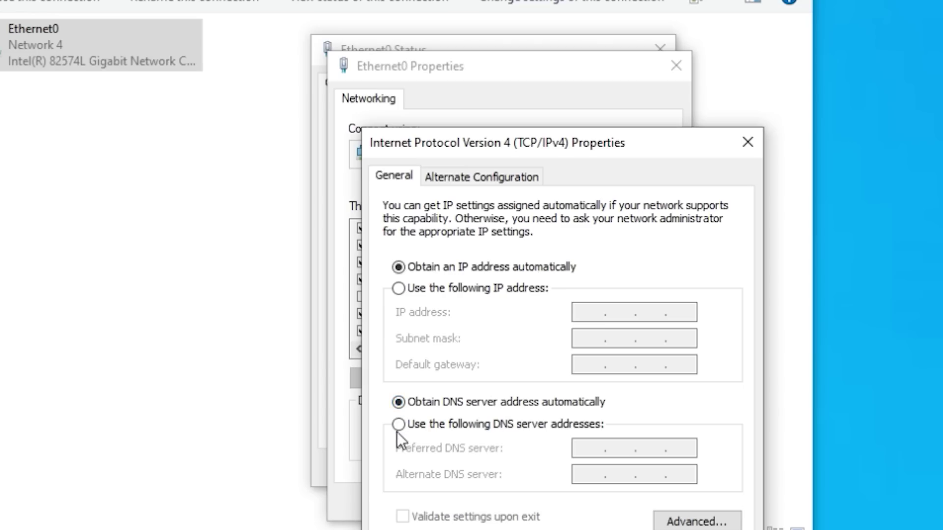
left_click(398, 426)
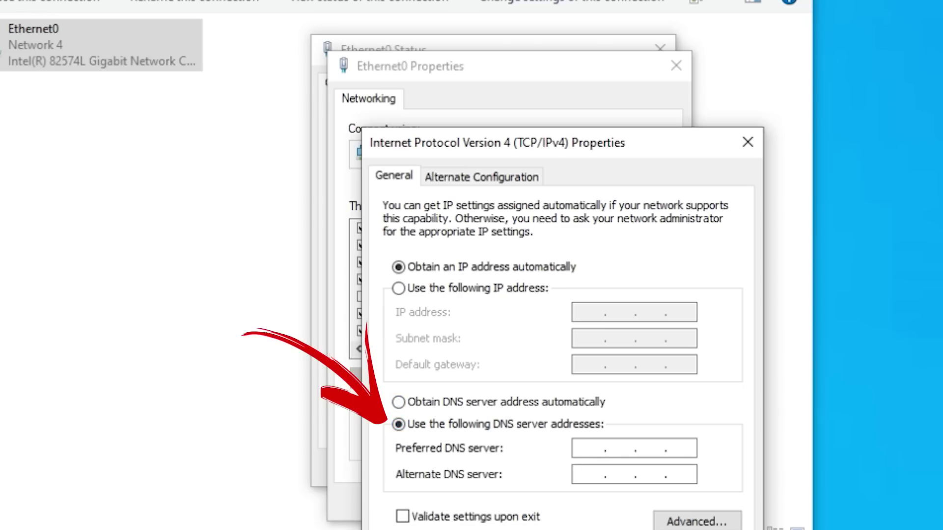
left_click(590, 448)
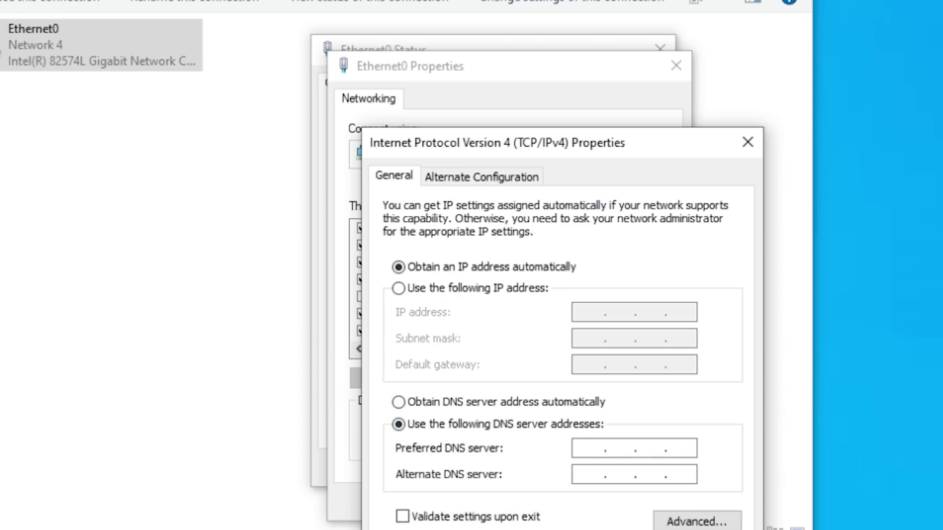
type("8.8.8.8")
left_click(590, 474)
type("8")
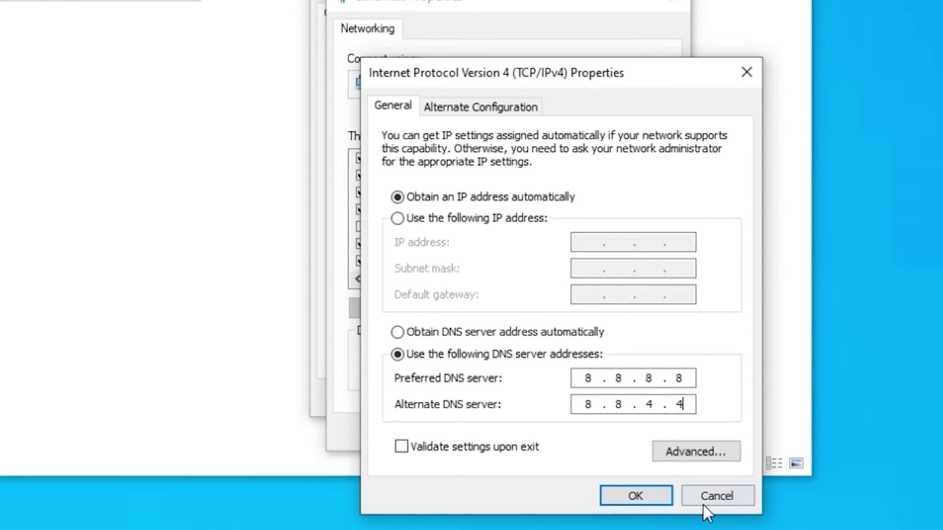
left_click(641, 505)
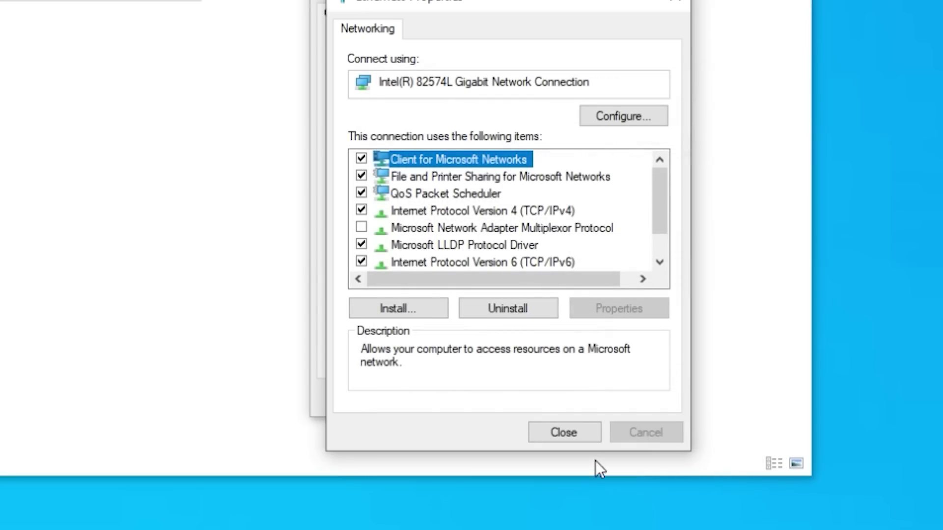
- Close Ethernet0 Properties and check the connection details now list 8.8.8.8 and 8.8.4.4
left_click(563, 433)
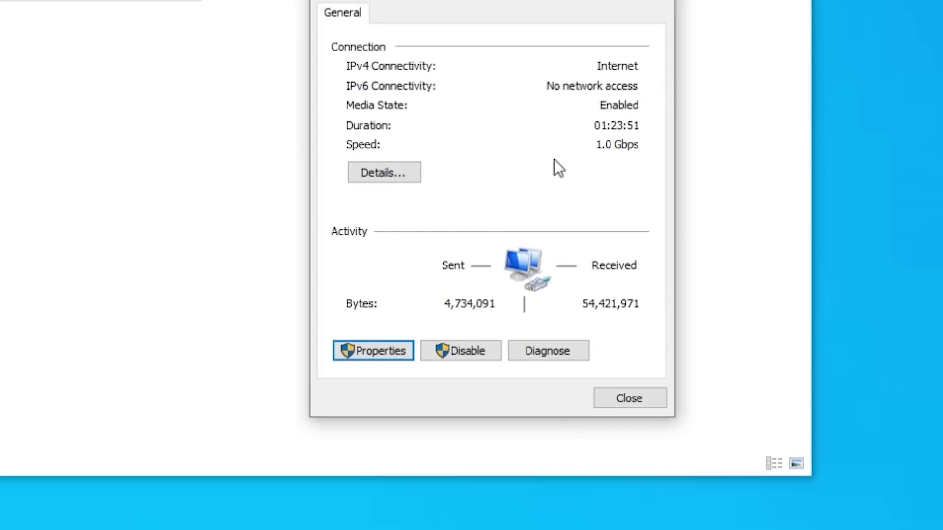
left_click(383, 173)
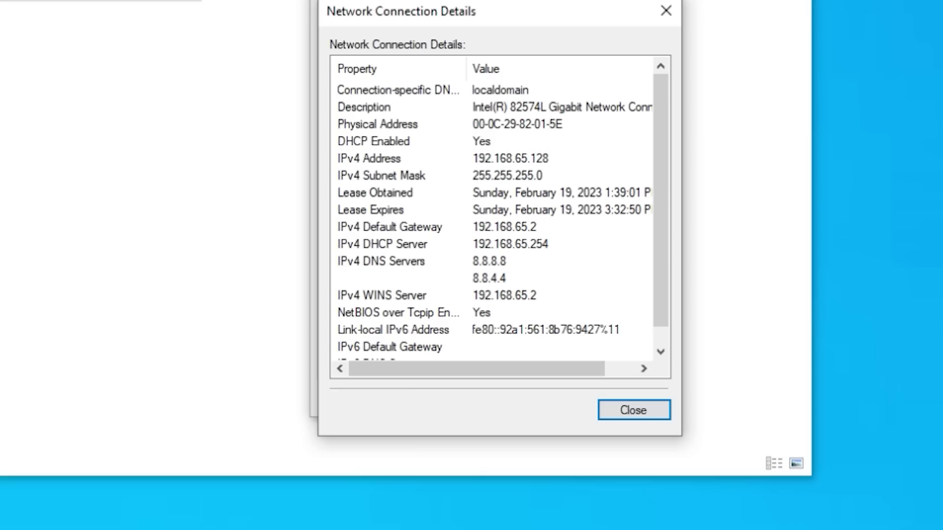
left_click(652, 406)
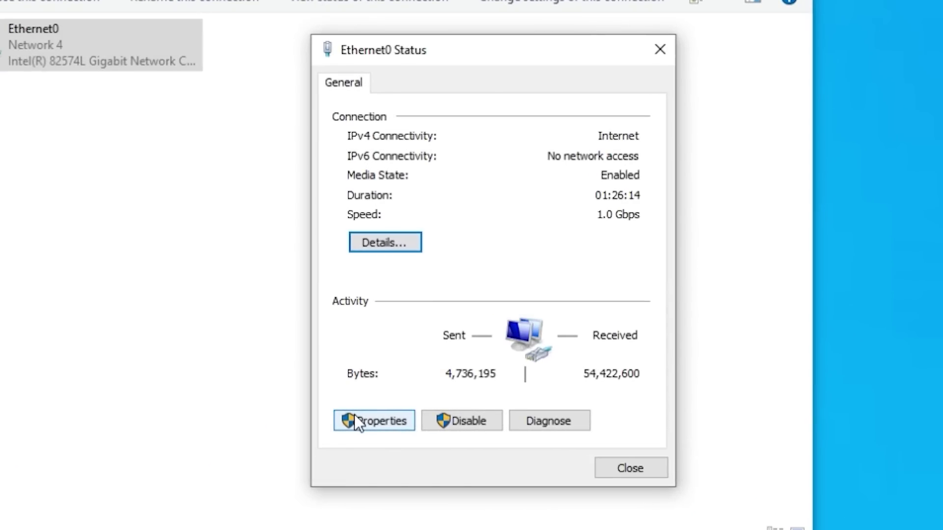
- Overwrite Ethernet0's IPv4 DNS fields with Cloudflare's 1.1.1.1 preferred and 1.0.0.1 alternate
left_click(356, 419)
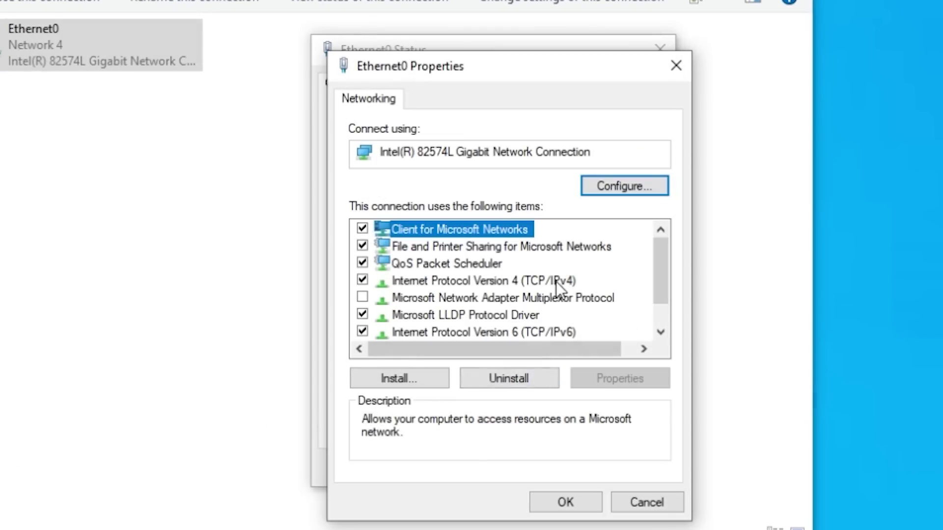
left_click(556, 281)
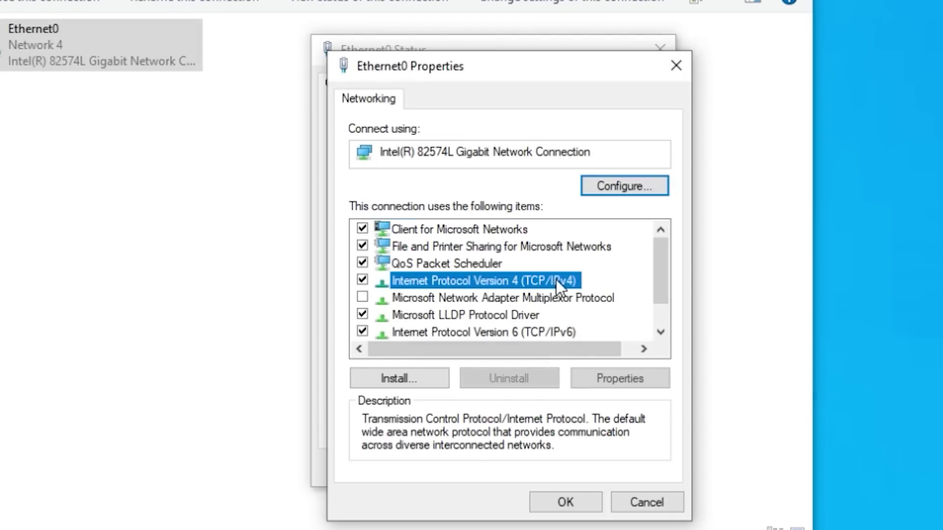
left_click(620, 379)
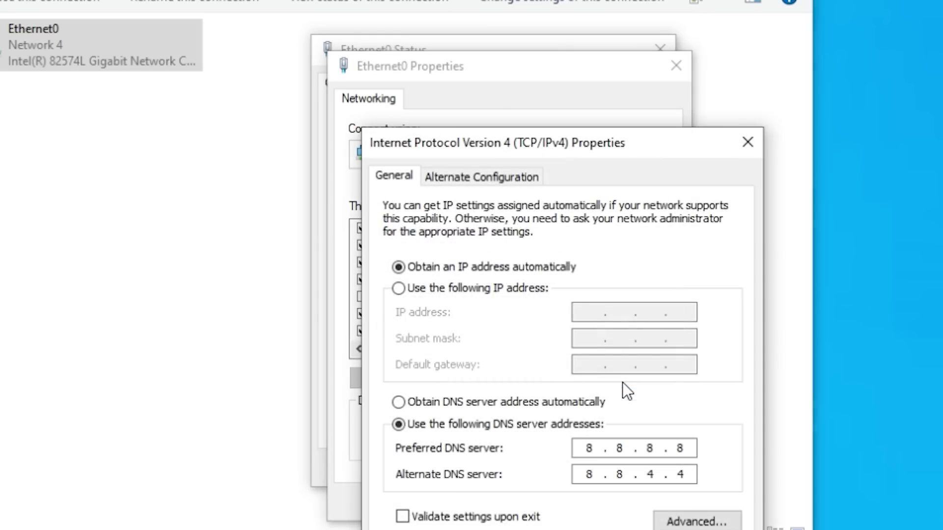
double_click(588, 448)
type("1.1.1.1")
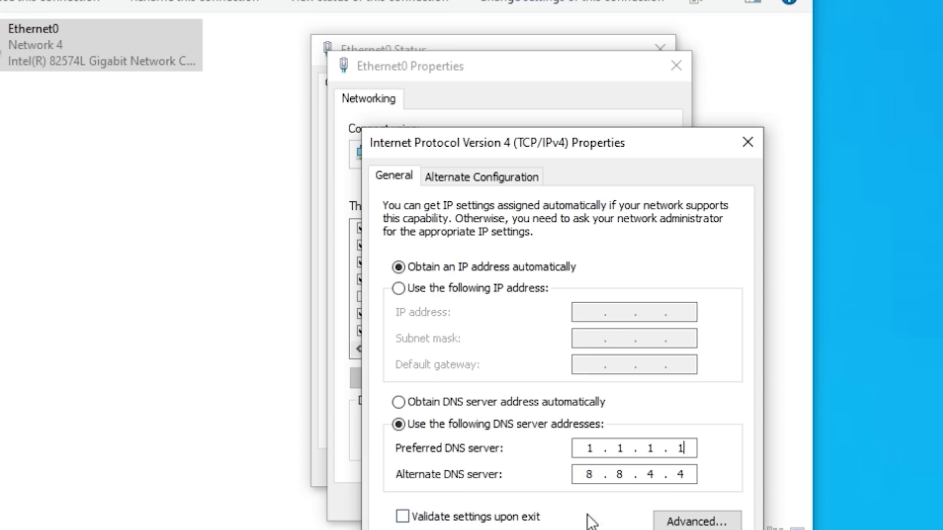
key("Tab")
type("1.0")
double_click(652, 474)
type("0")
key("period")
type("1")
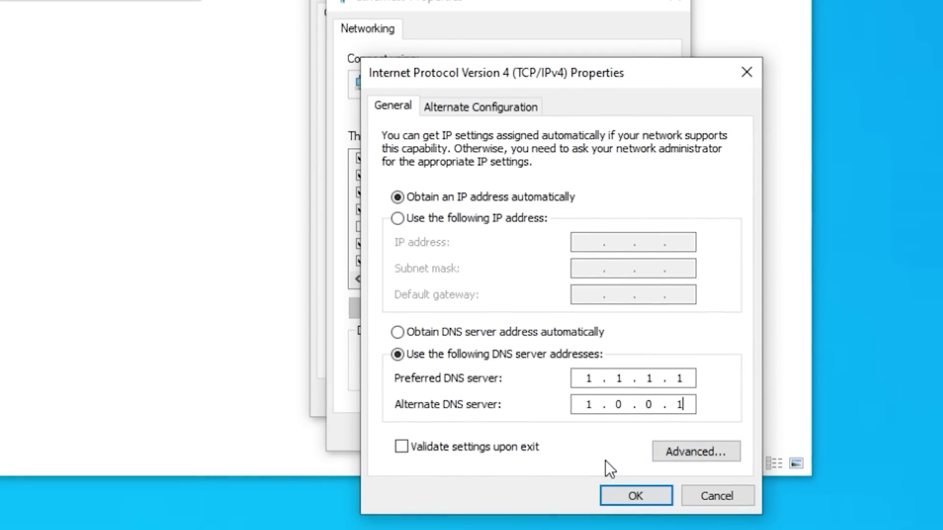
- Save the Cloudflare DNS, verify 1.1.1.1 and 1.0.0.1 in details, and close Ethernet0 Status
left_click(625, 499)
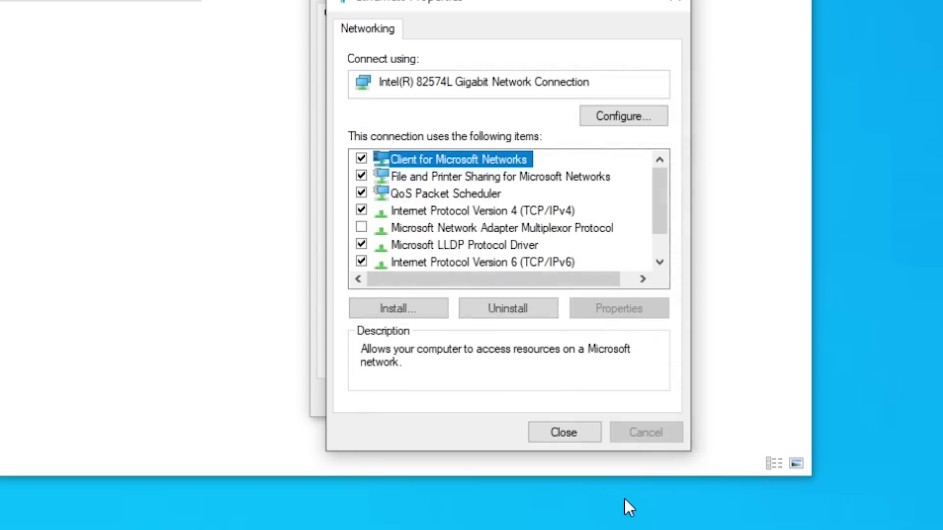
left_click(564, 434)
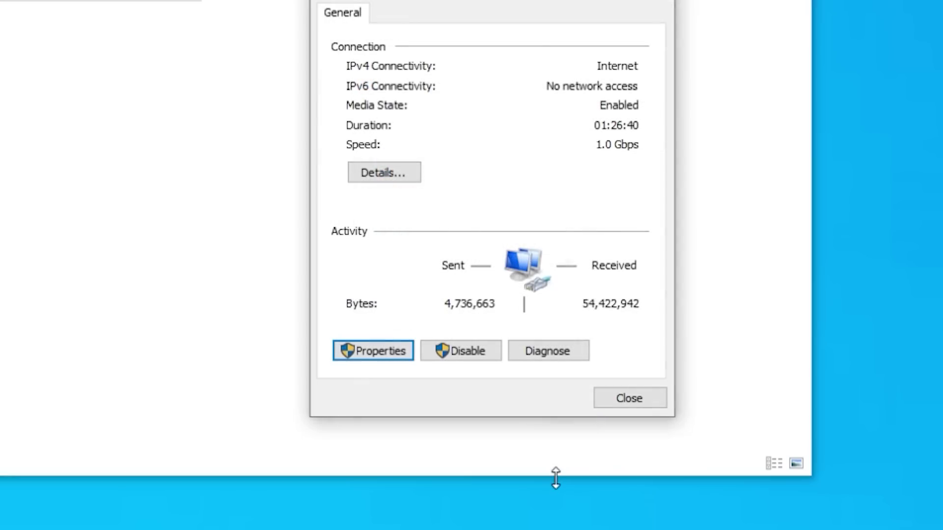
left_click(382, 172)
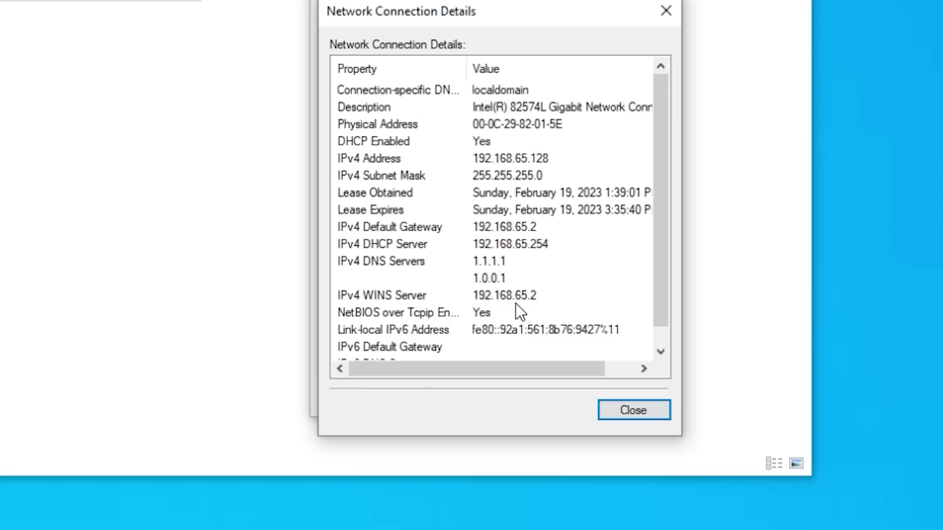
left_click(647, 415)
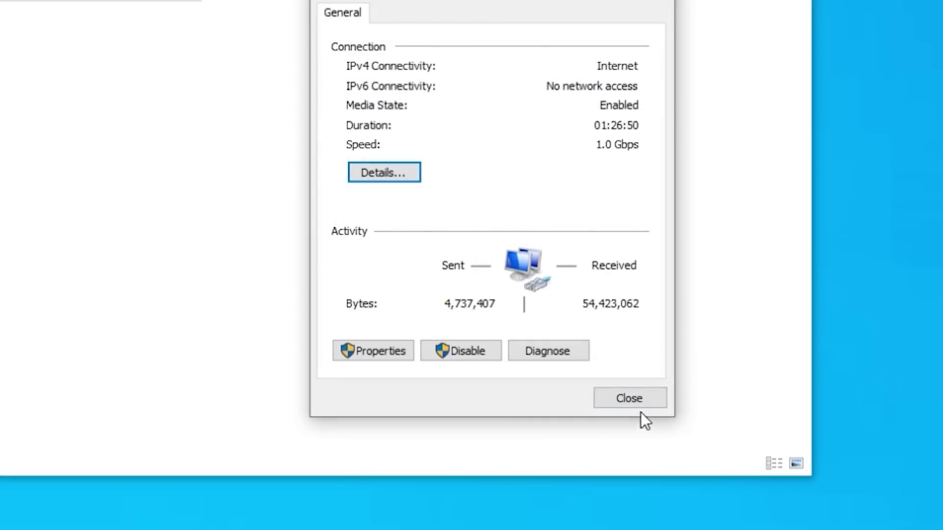
left_click(638, 393)
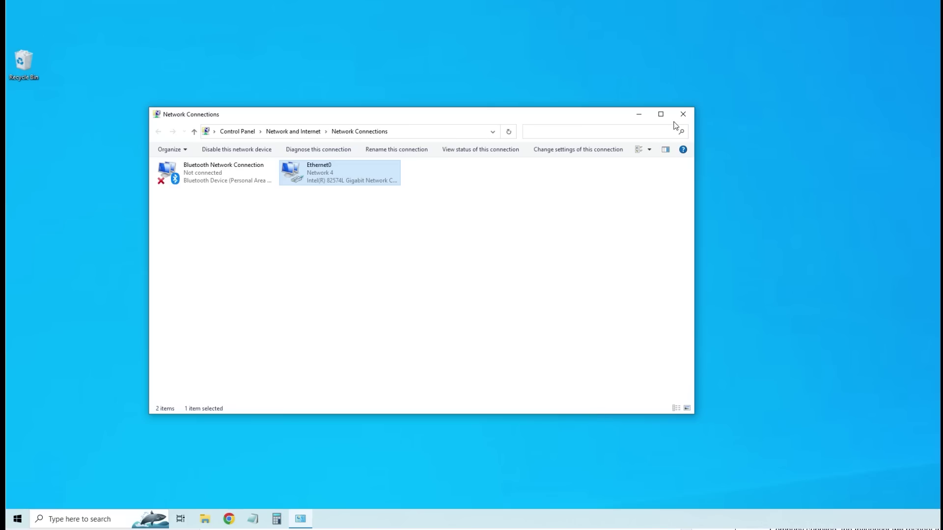
- Close Network Connections, search Chrome settings for 'dns', and toggle Use secure DNS under Security
left_click(682, 114)
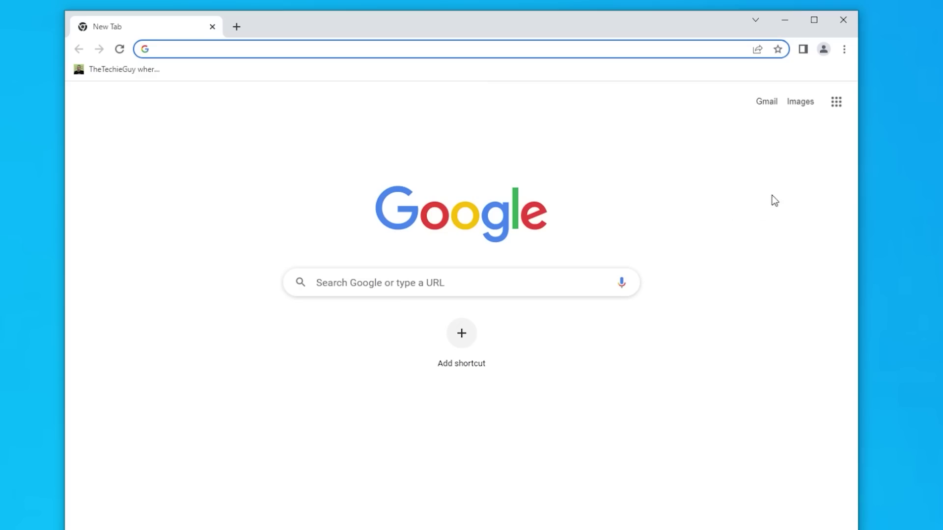
left_click(843, 50)
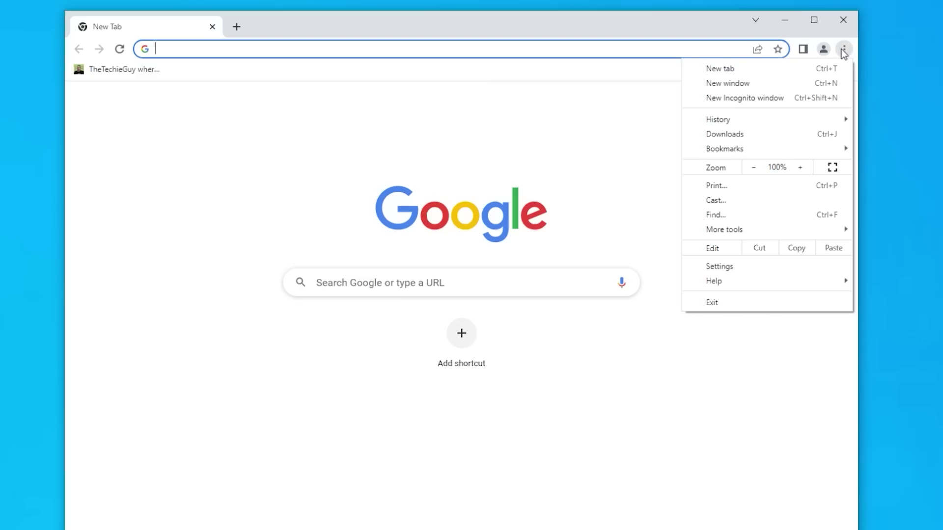
left_click(732, 266)
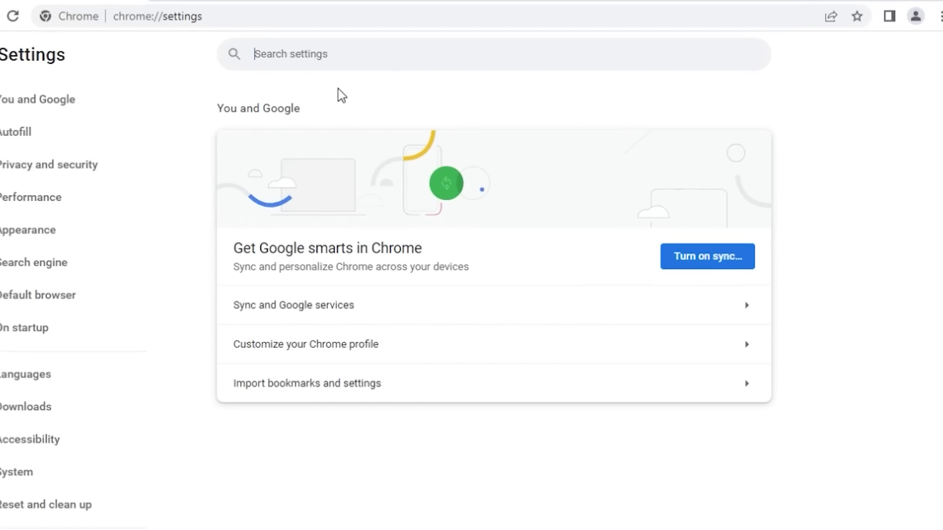
type("dns")
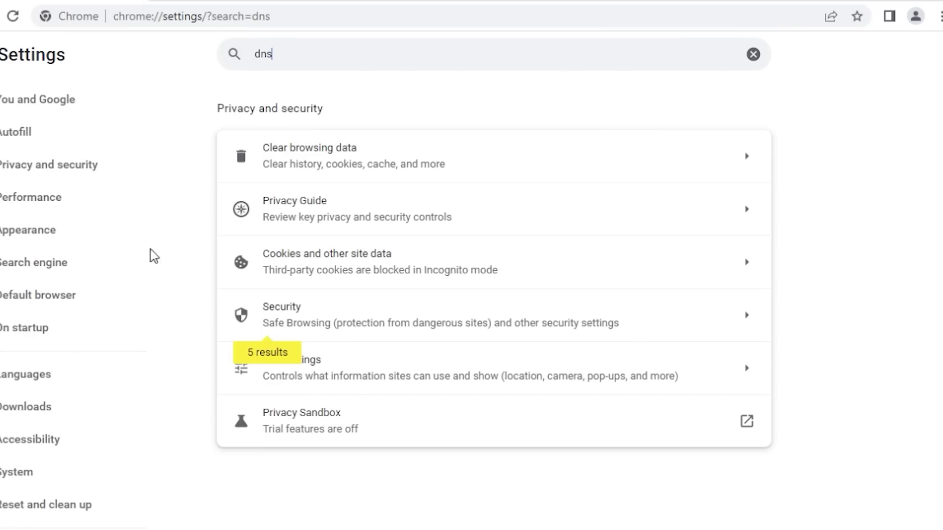
left_click(368, 320)
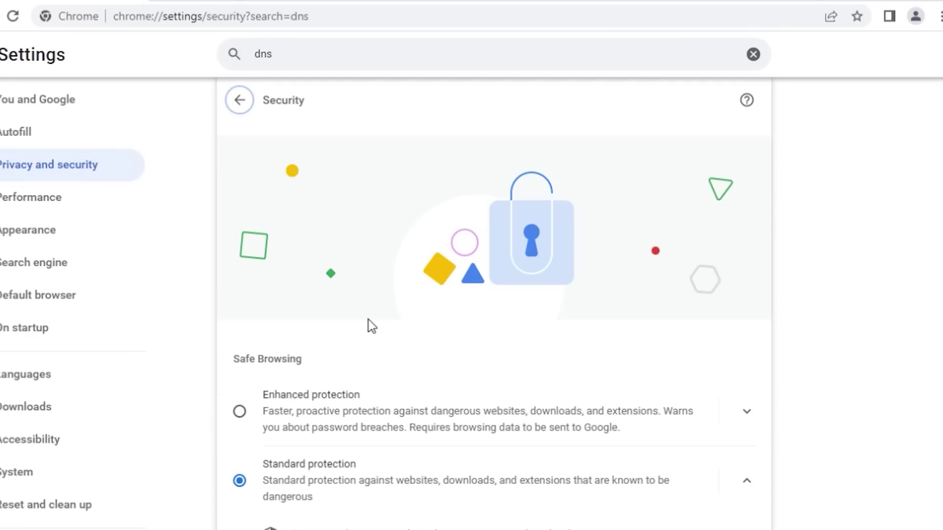
scroll(721, 392, "down", 12)
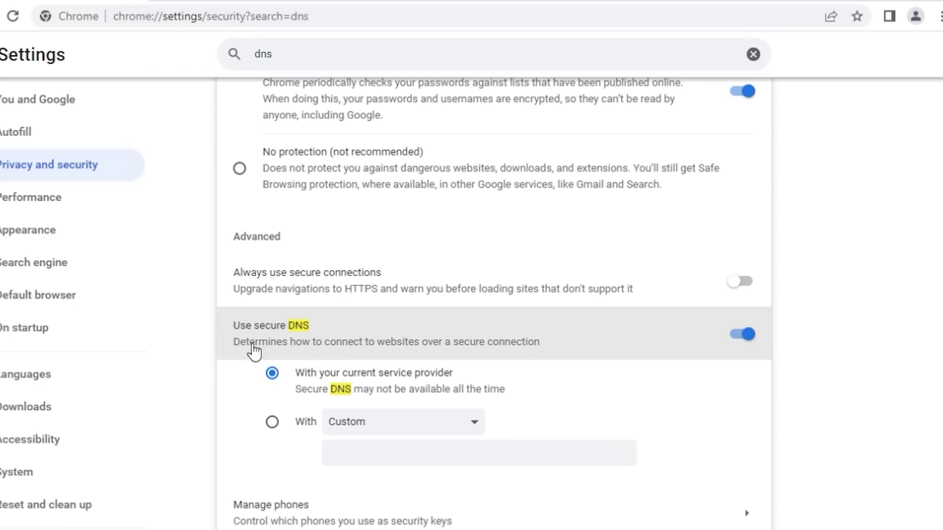
left_click(736, 339)
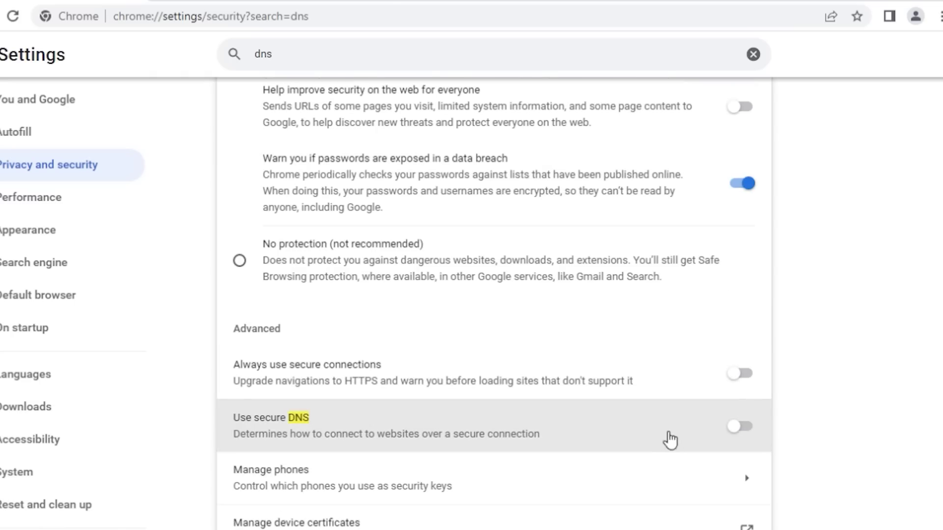
- Turn Chrome's secure DNS back on with Cloudflare (1.1.1.1) as provider, then open a new tab
left_click(747, 437)
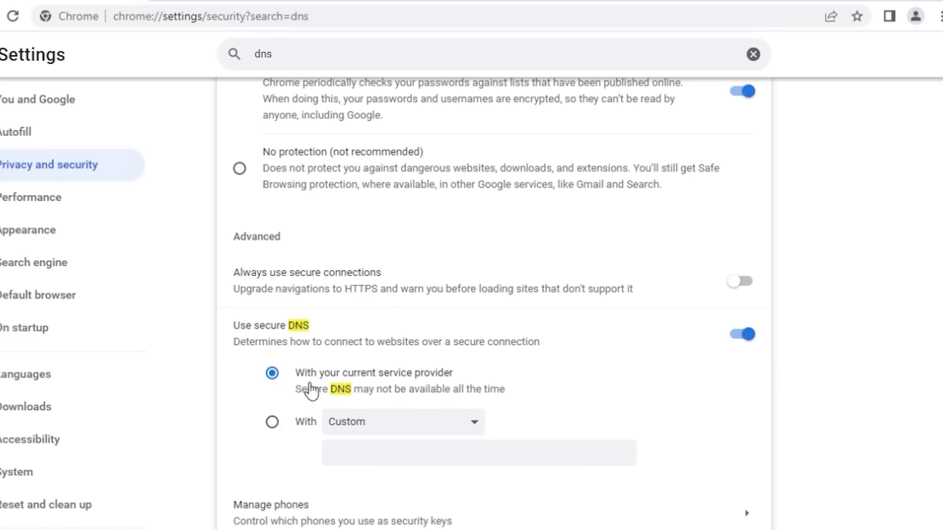
left_click(273, 425)
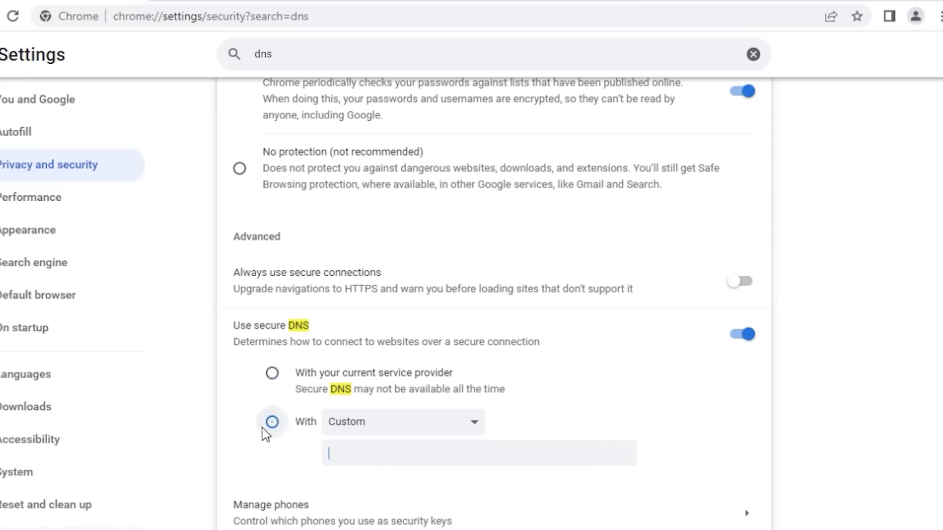
left_click(475, 427)
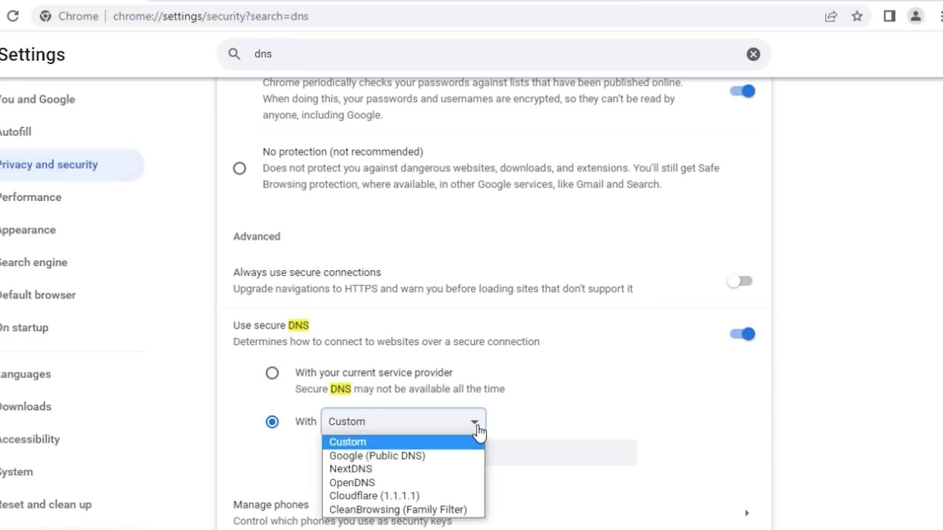
left_click(432, 455)
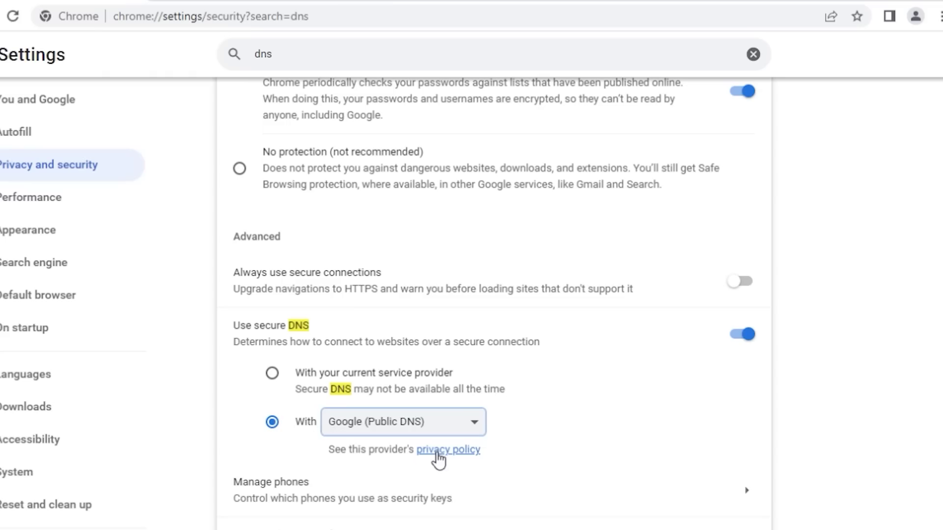
left_click(482, 430)
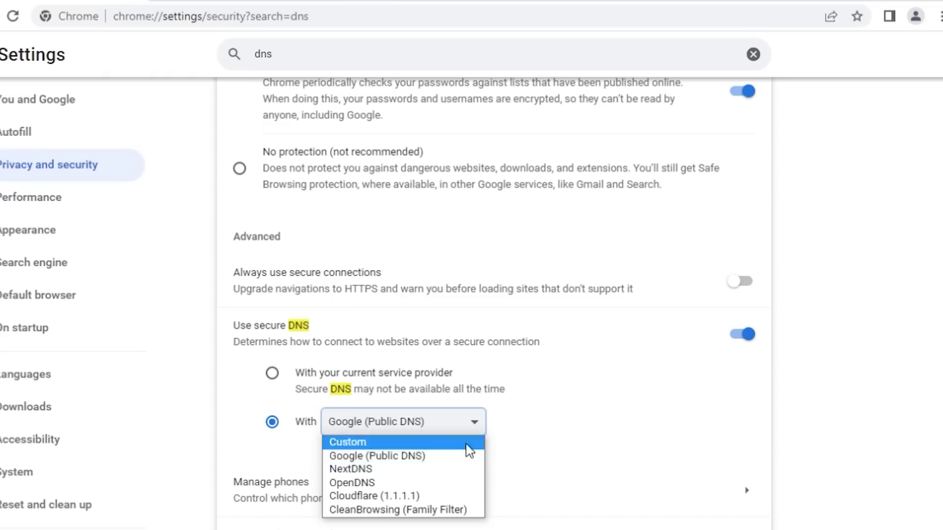
left_click(445, 483)
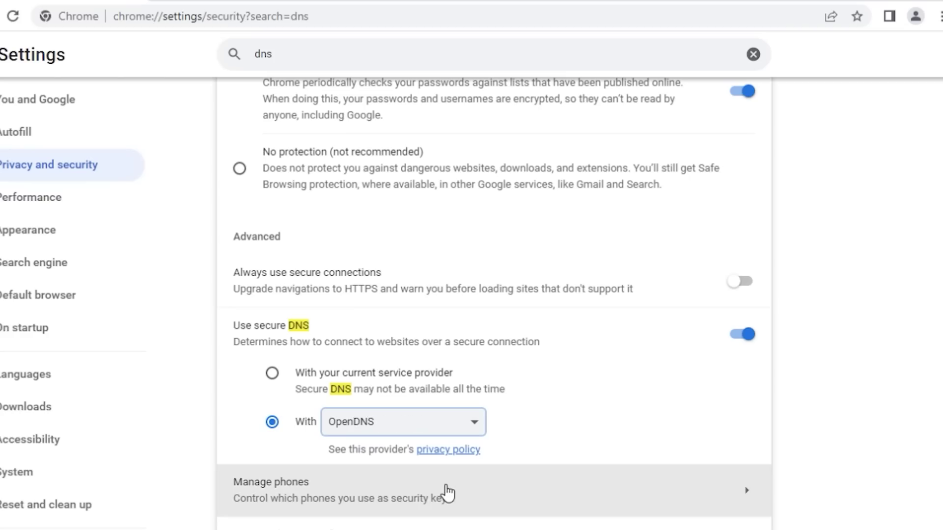
left_click(474, 434)
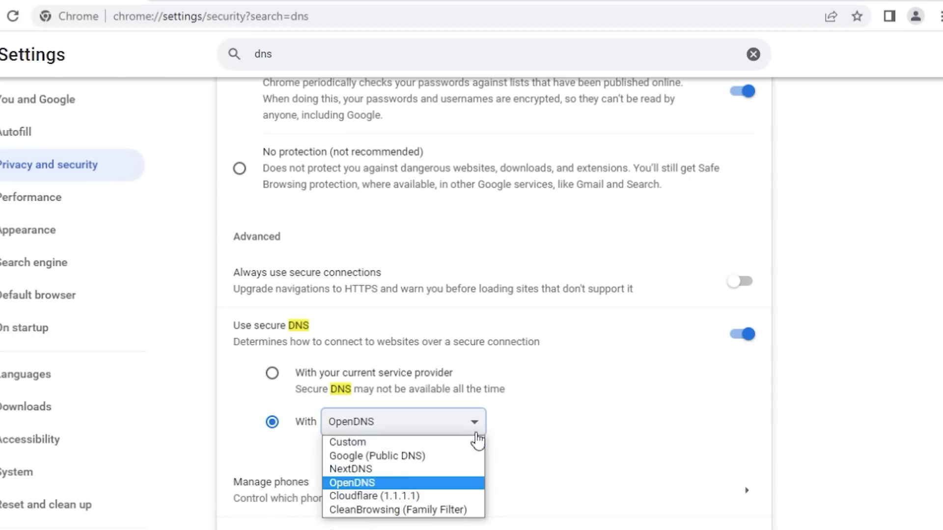
left_click(455, 499)
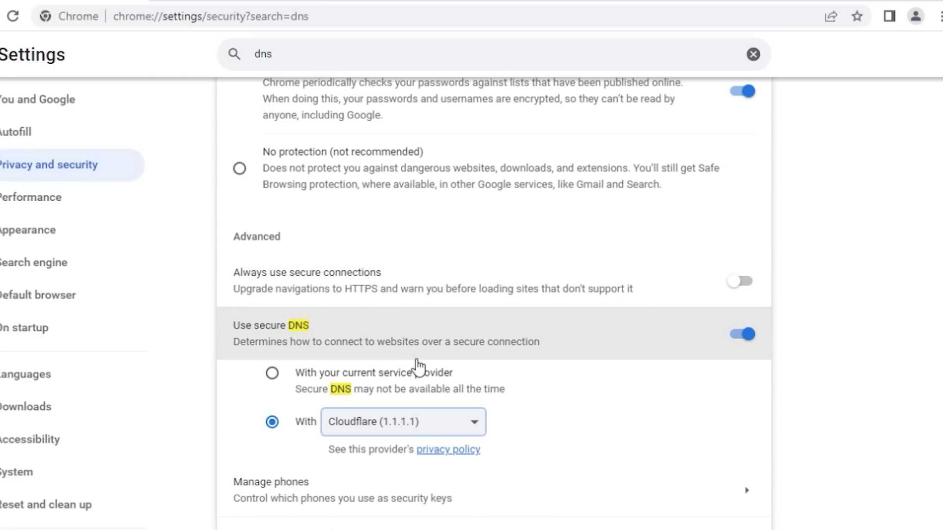
scroll(417, 362, "down", 1)
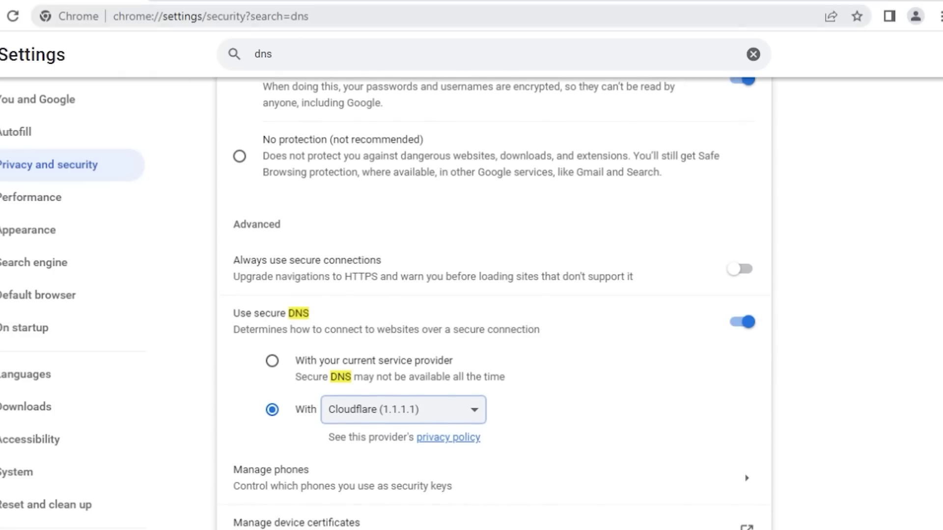
left_click(164, 2)
- Type a YouTube channel address on youtube.com into the new tab's address bar
type("y")
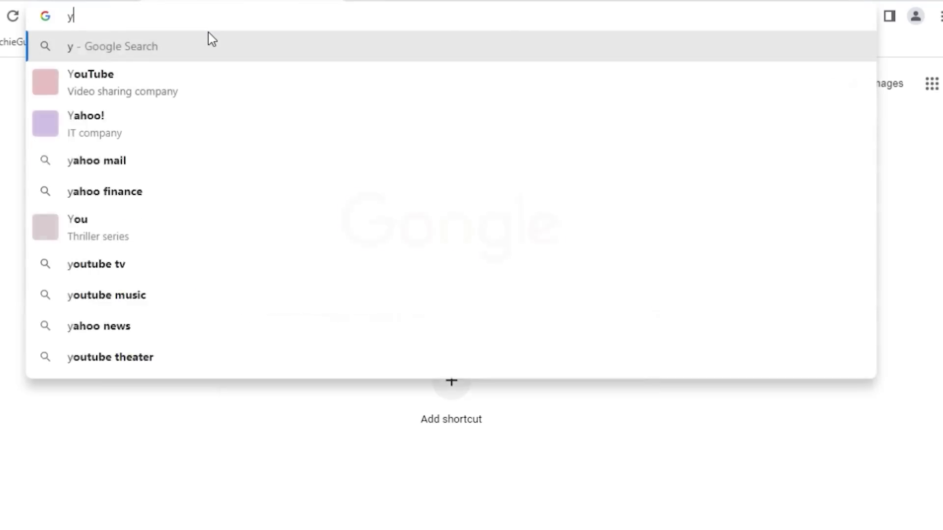
type("outube.com/li")
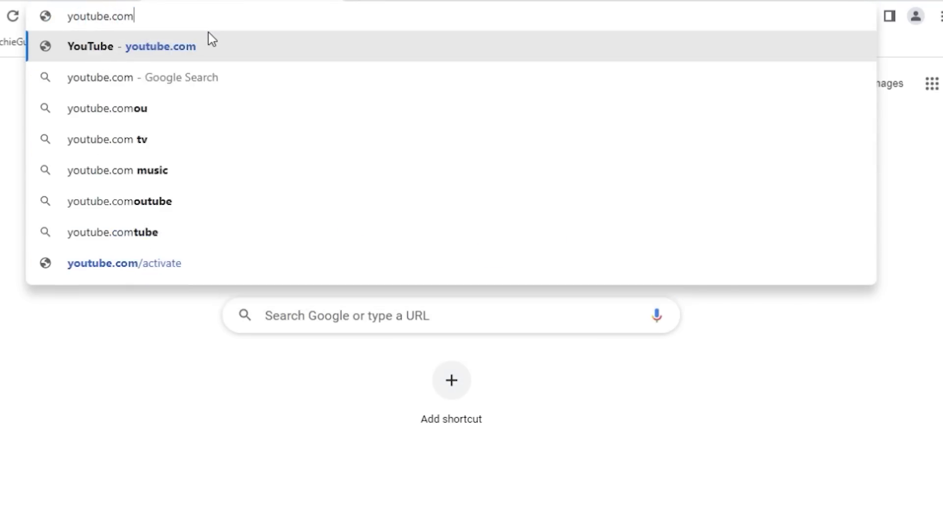
type("ronsegev")
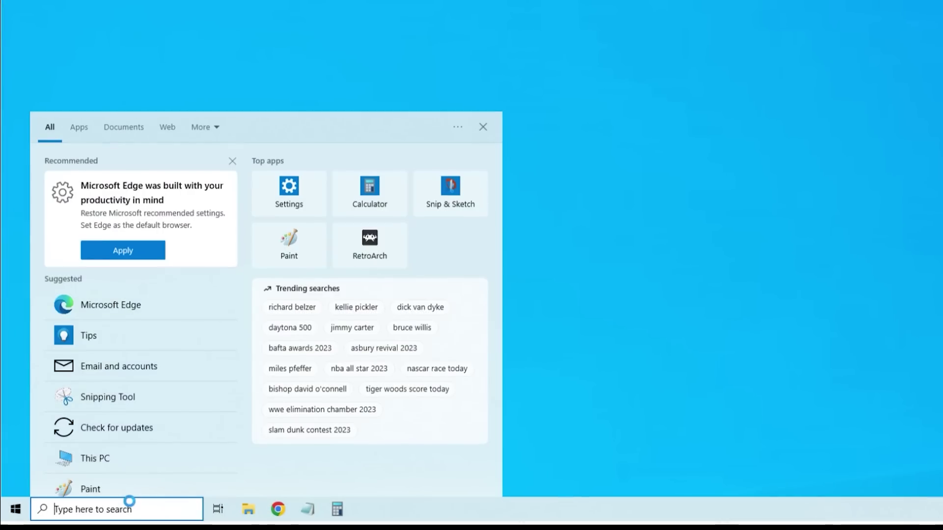
- Turn on system protection for Local Disk (C:) and adjust its Max Usage slider for restore points
type("sys")
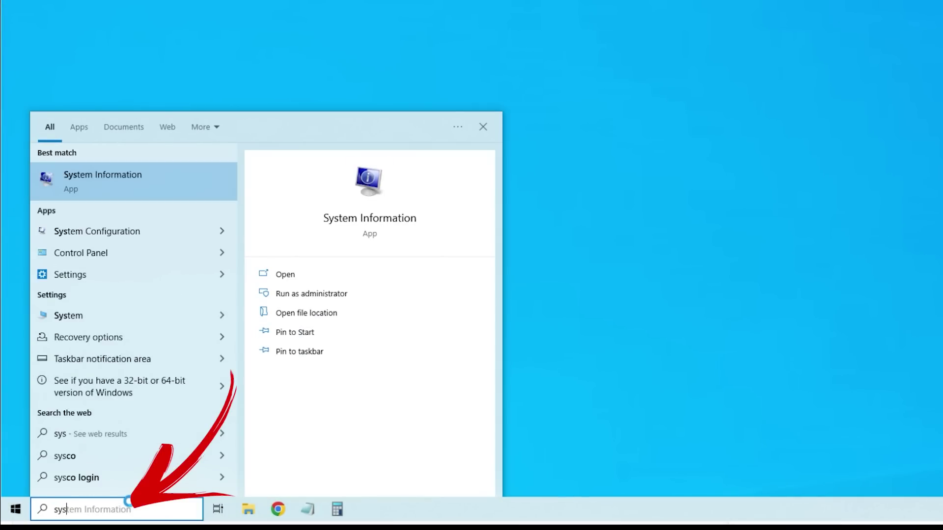
type("tem res")
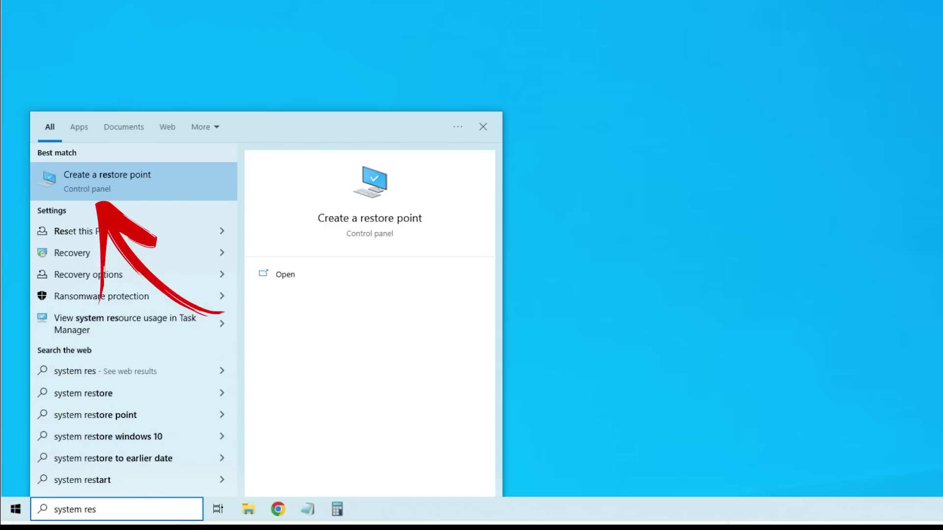
left_click(119, 182)
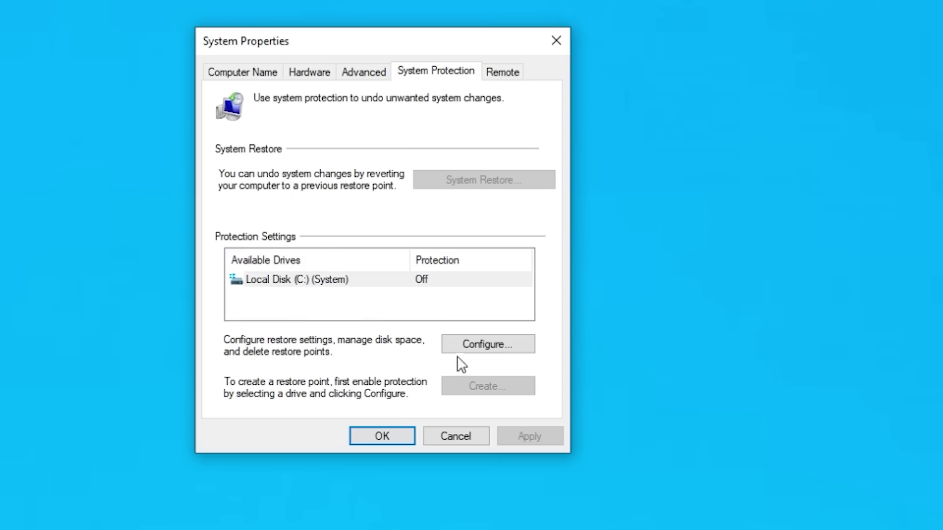
left_click(510, 345)
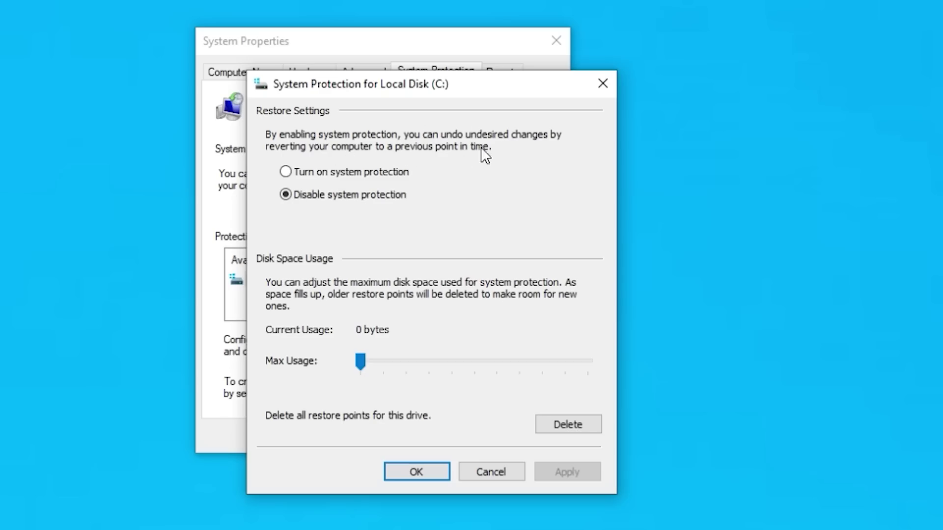
left_click(286, 173)
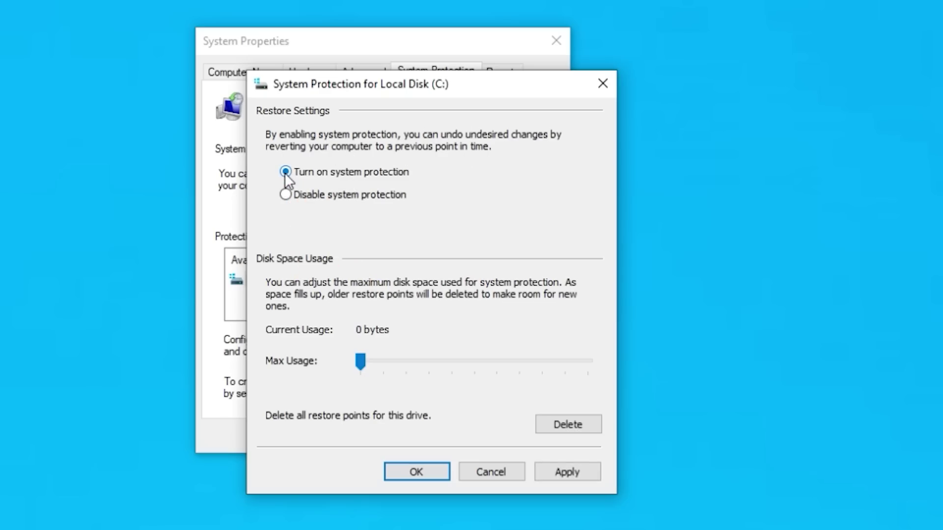
left_click_drag(362, 369, 373, 368)
left_click(413, 469)
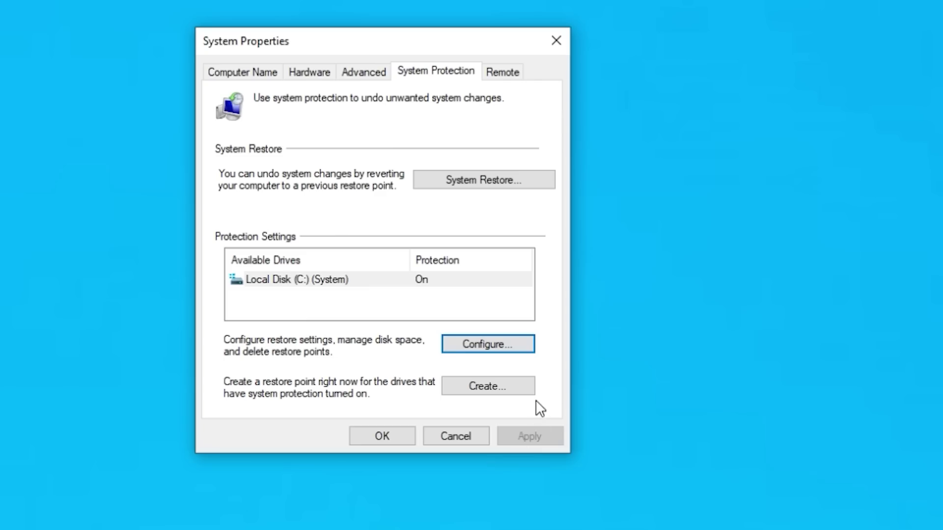
- Create a restore point named 'secure' and dismiss the success message
left_click(499, 392)
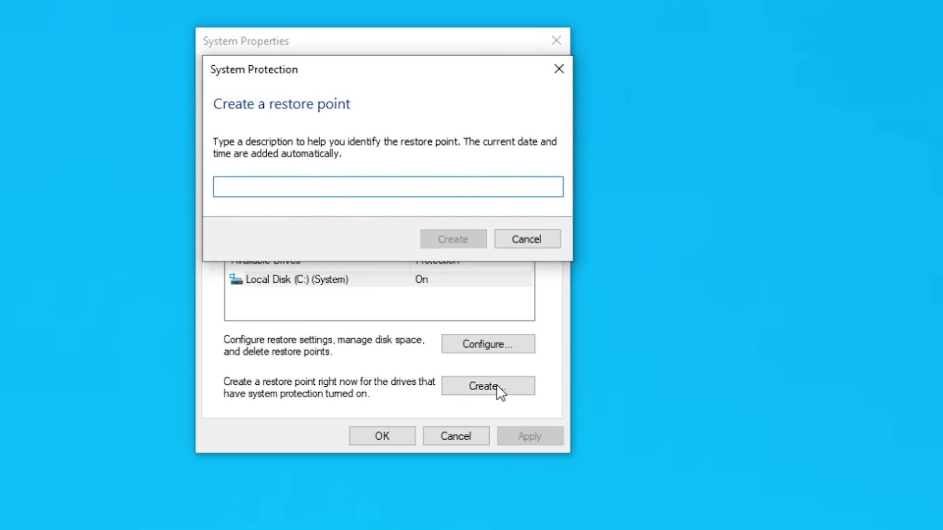
type("secure")
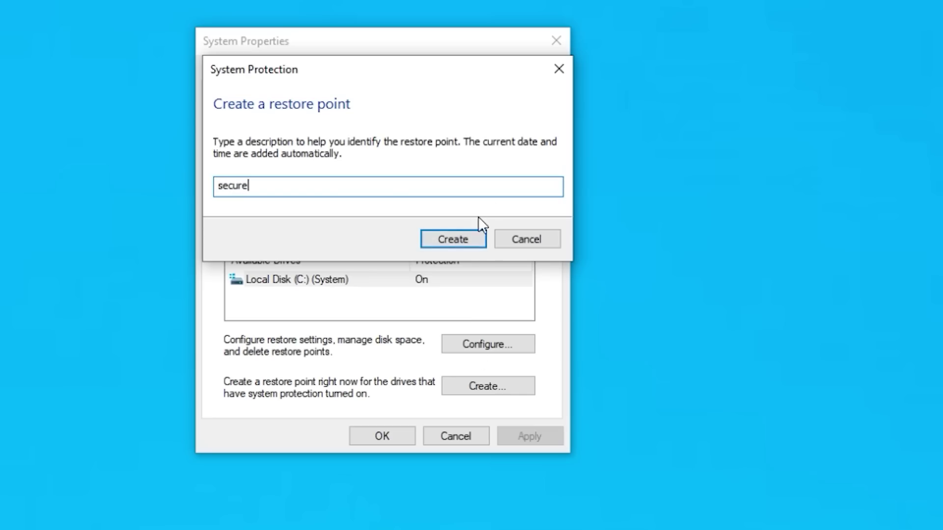
left_click(463, 237)
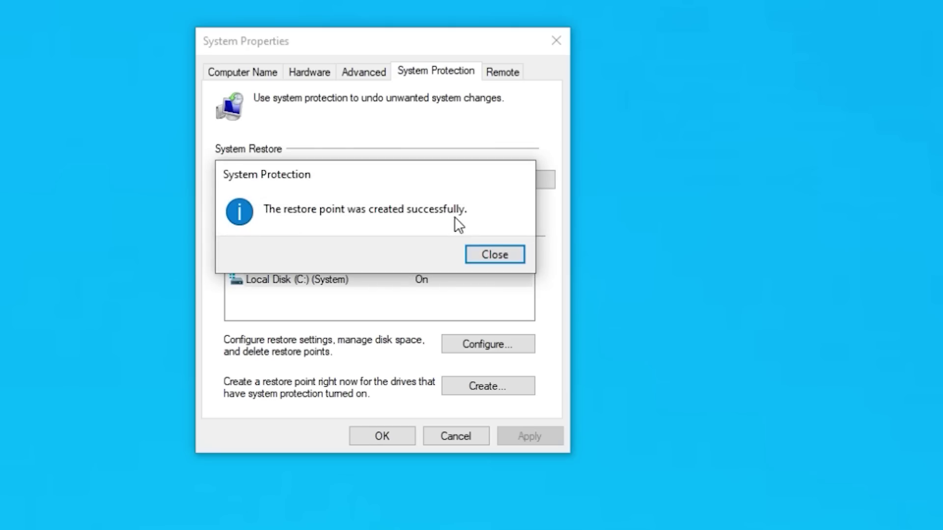
left_click(522, 262)
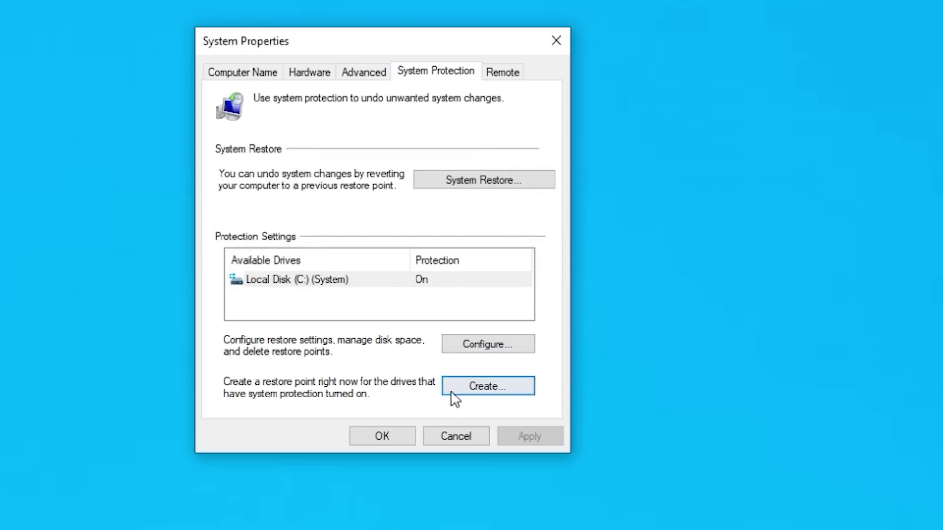